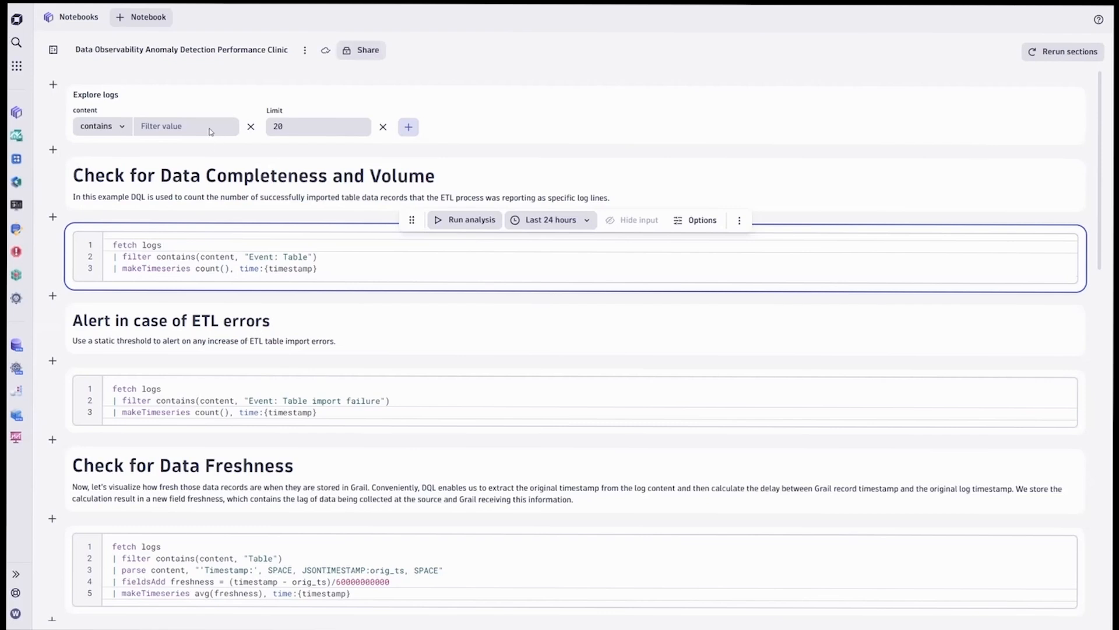
Step: Run the Explore logs section for the last 24 hours and adjust the content column's width to read the log messages
click(188, 124)
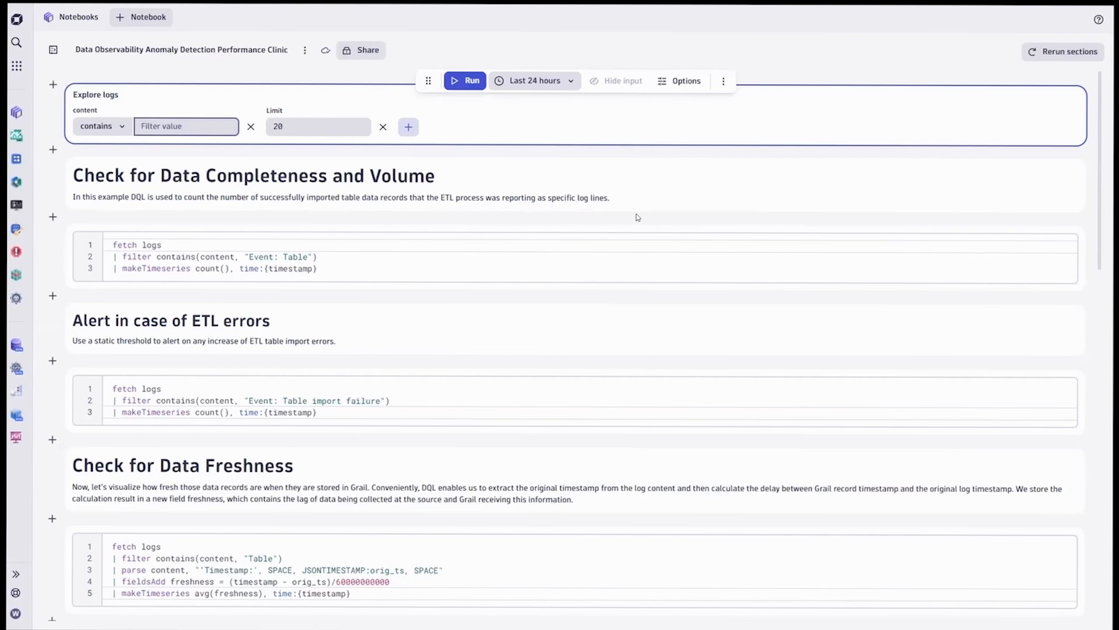
click(463, 81)
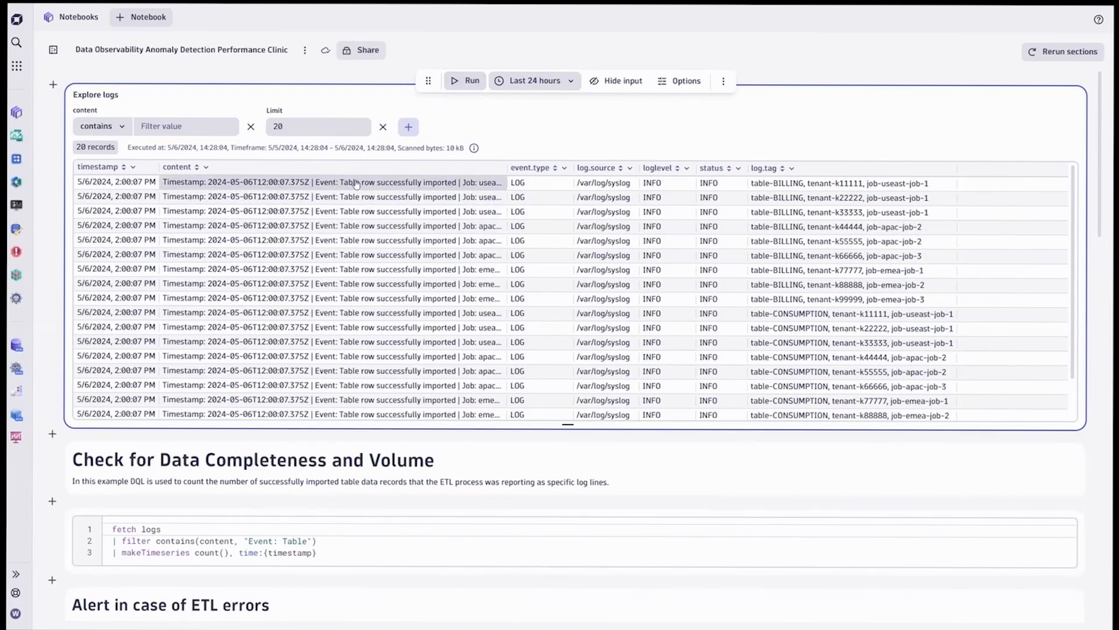
drag(507, 168, 630, 168)
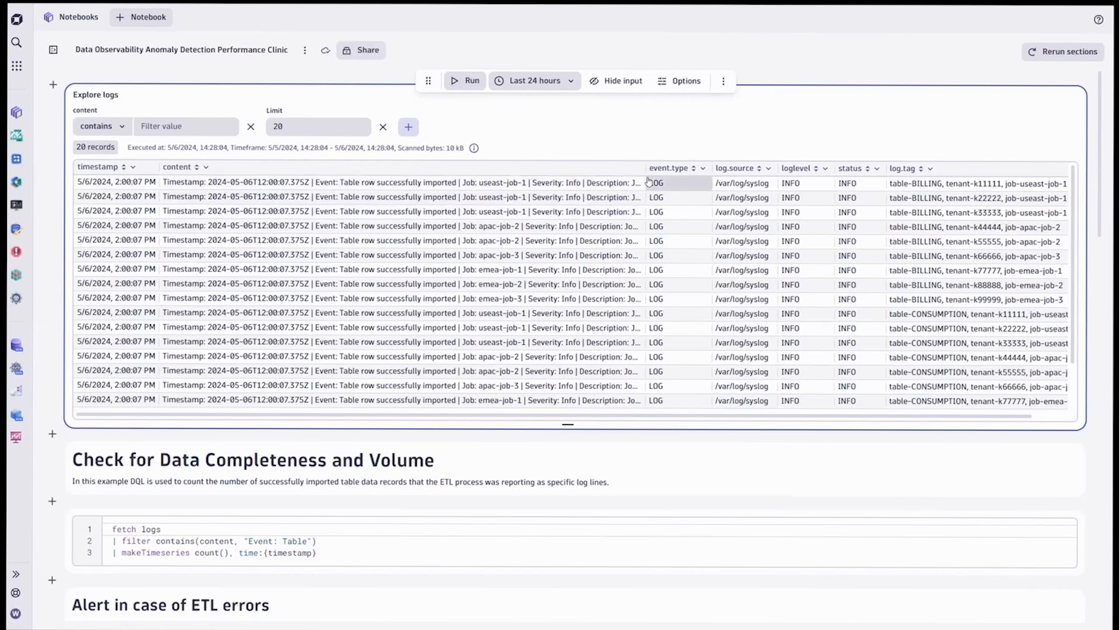
drag(646, 168, 781, 168)
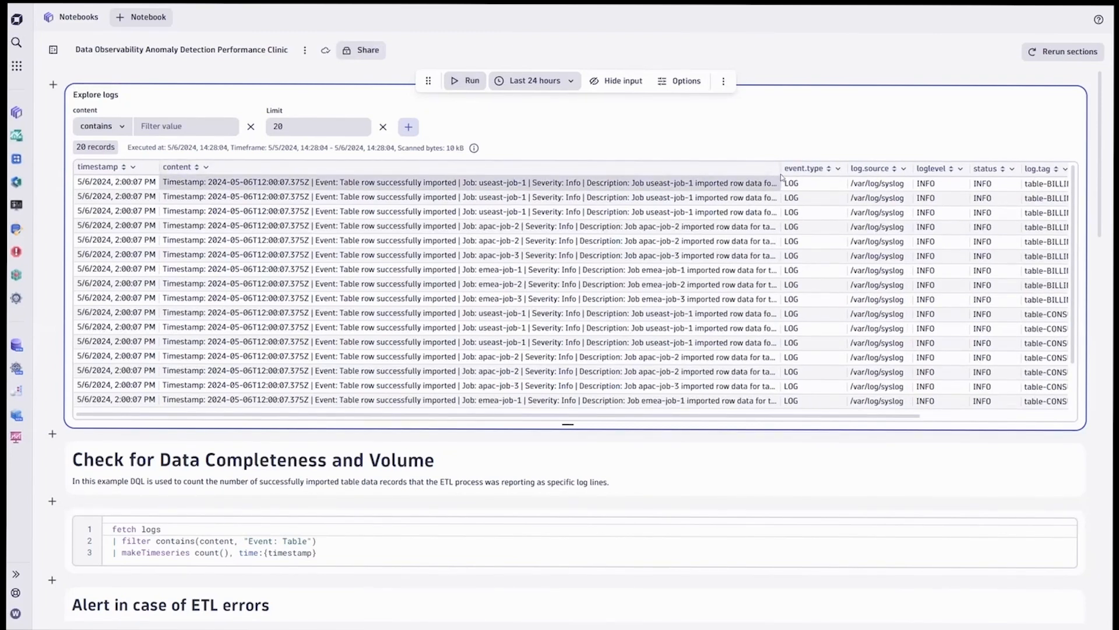
drag(781, 175, 884, 161)
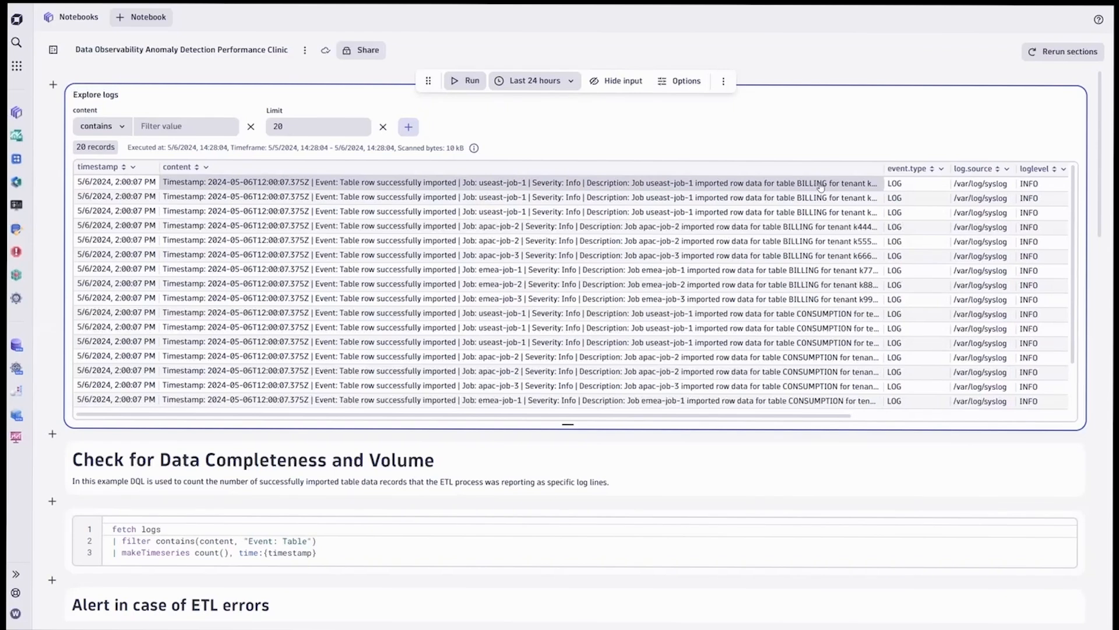
drag(885, 169, 940, 168)
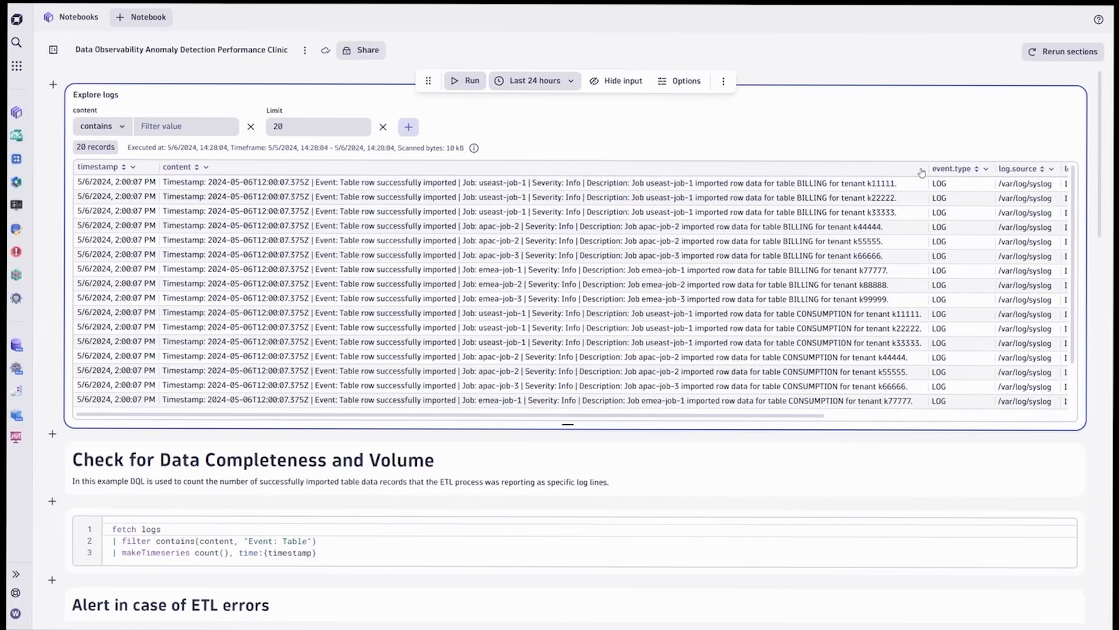
drag(929, 163, 627, 166)
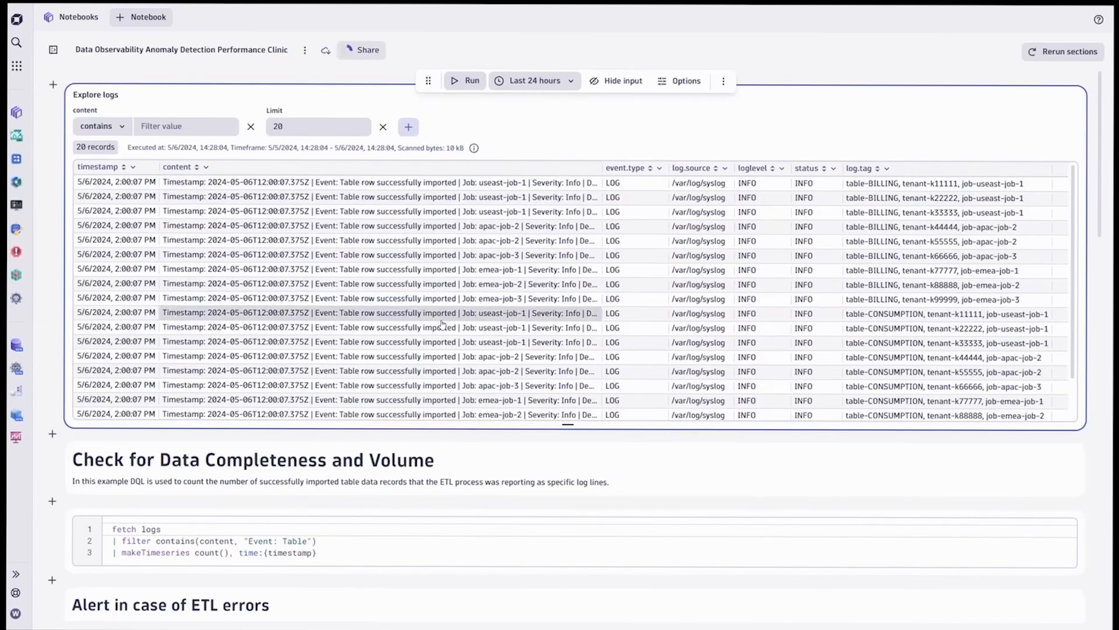
Step: Run the analysis of the "Event: Table" log count query under Check for Data Completeness and Volume and examine its chart
scroll(442, 321, down, 2)
scroll(442, 326, down, 3)
click(219, 354)
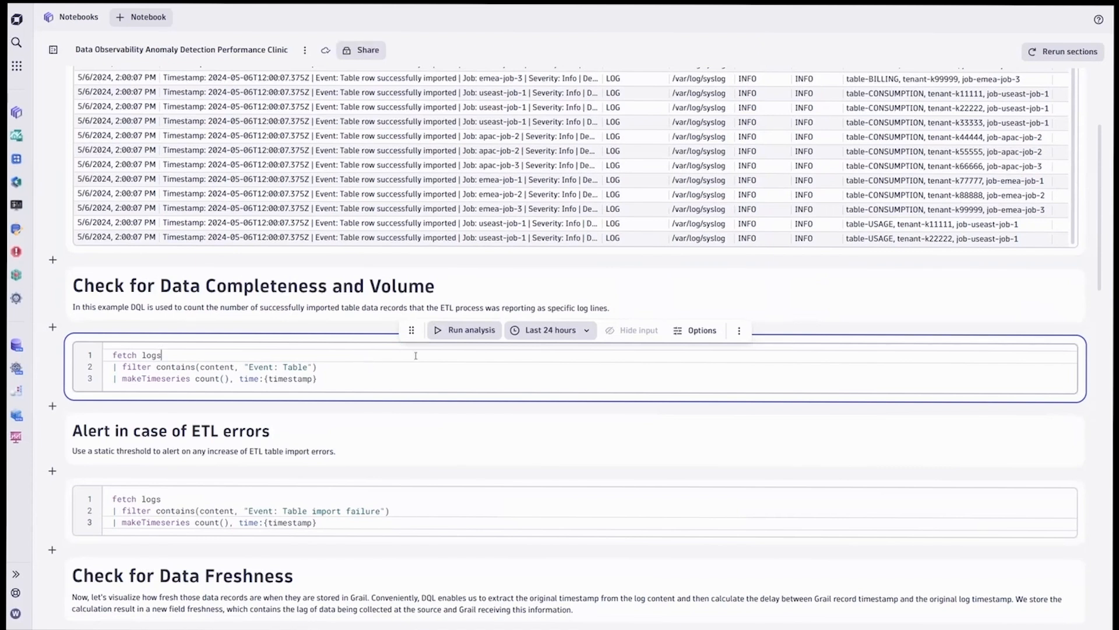
click(460, 332)
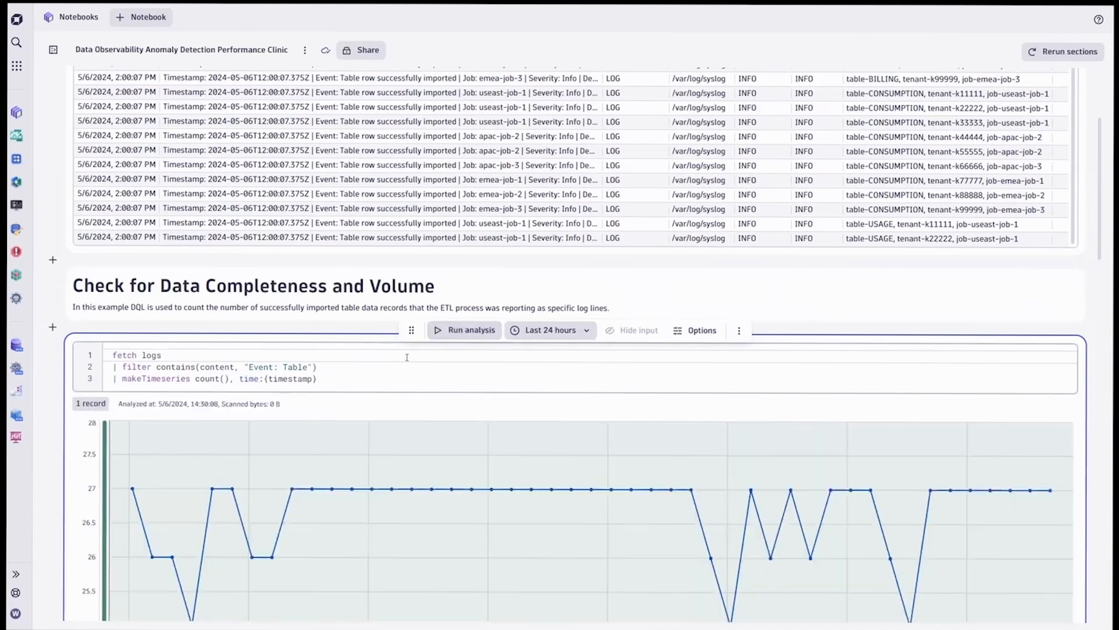
scroll(292, 388, down, 2)
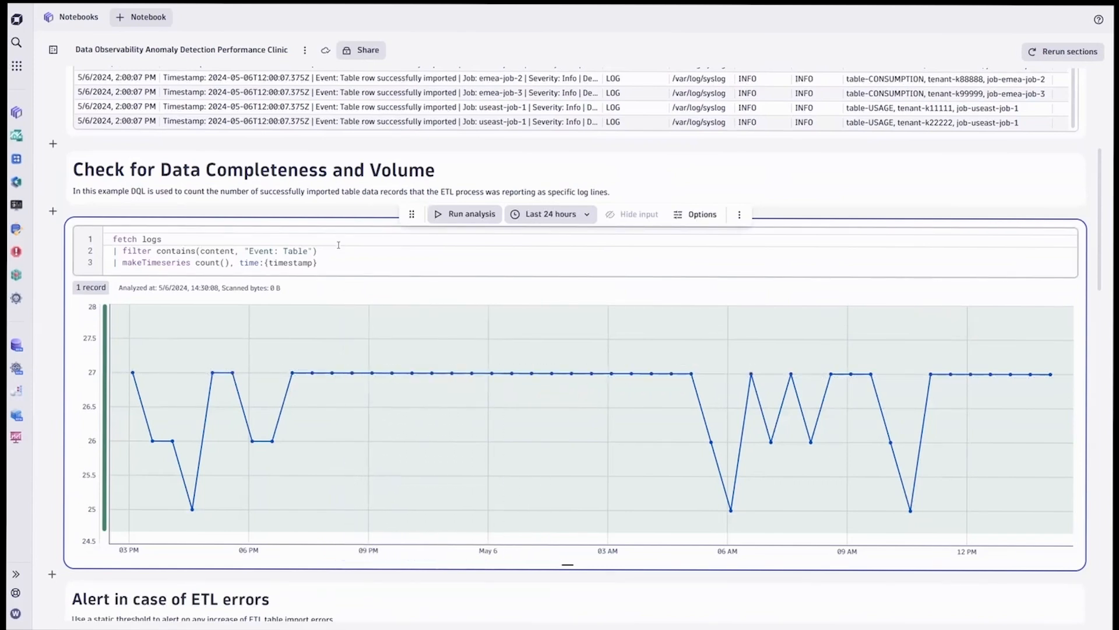
scroll(466, 344, down, 2)
scroll(443, 338, up, 1)
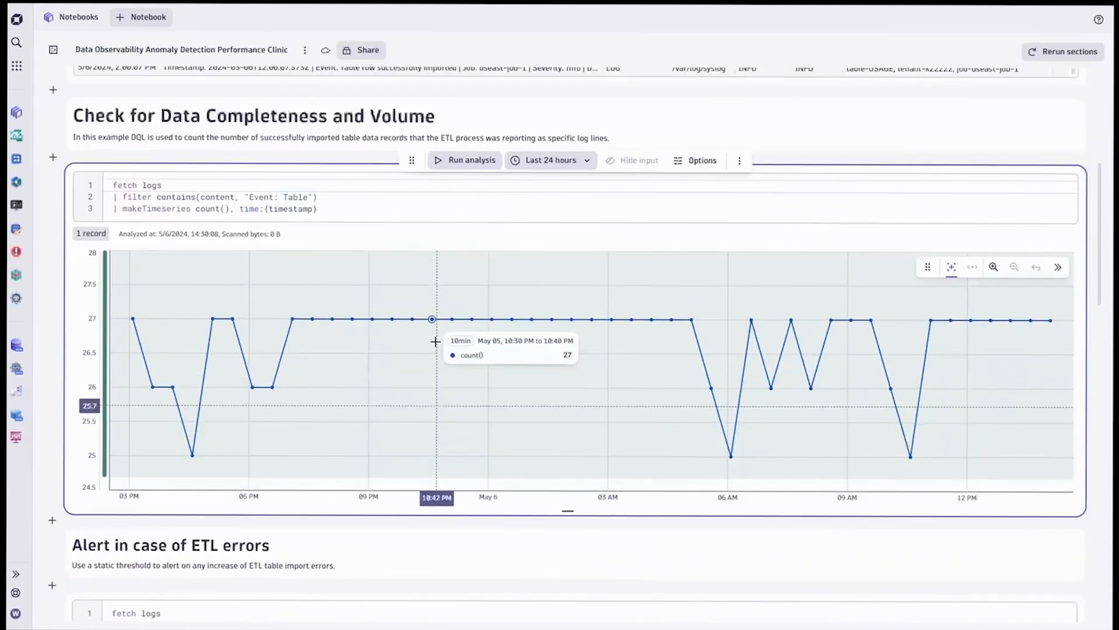
scroll(443, 341, up, 1)
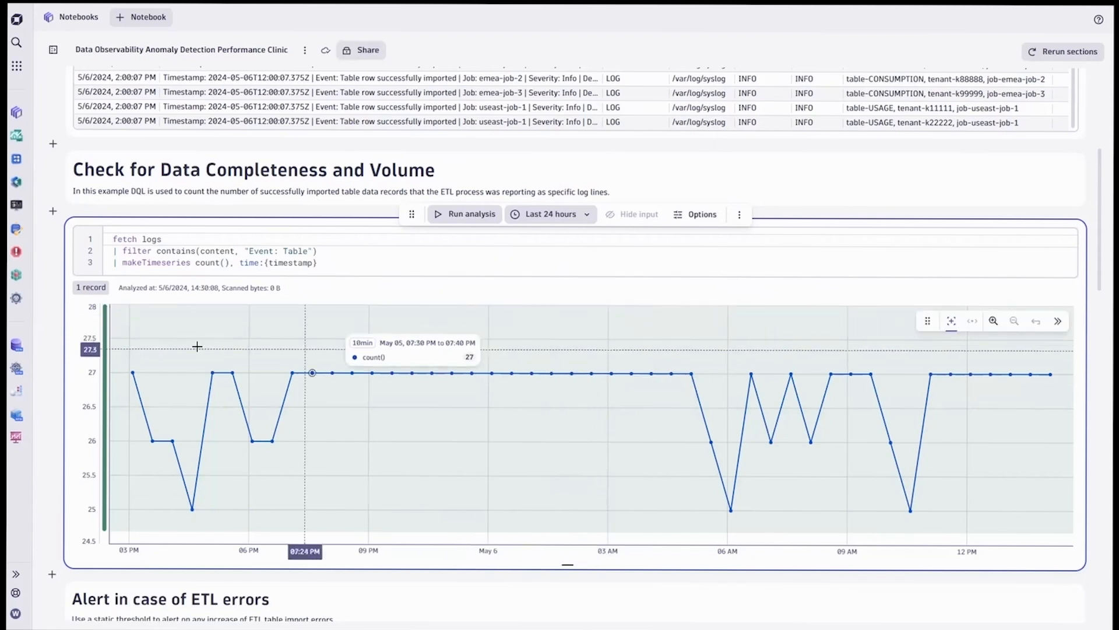
mouse_move(105, 320)
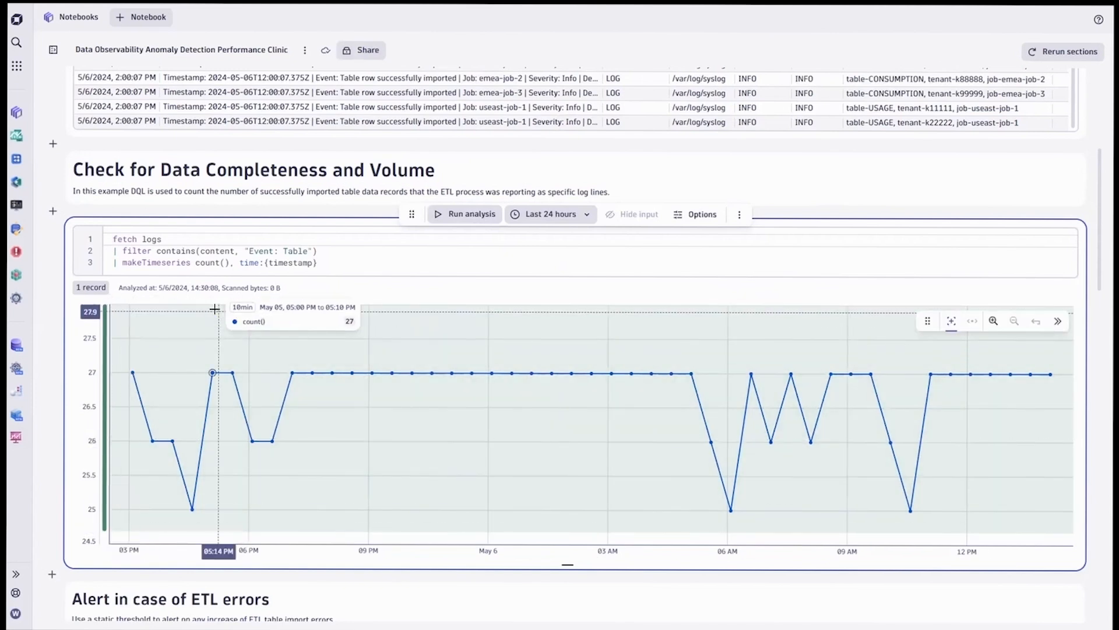
Step: Open the Davis AI analyzer settings of the data volume query section
click(712, 215)
click(912, 360)
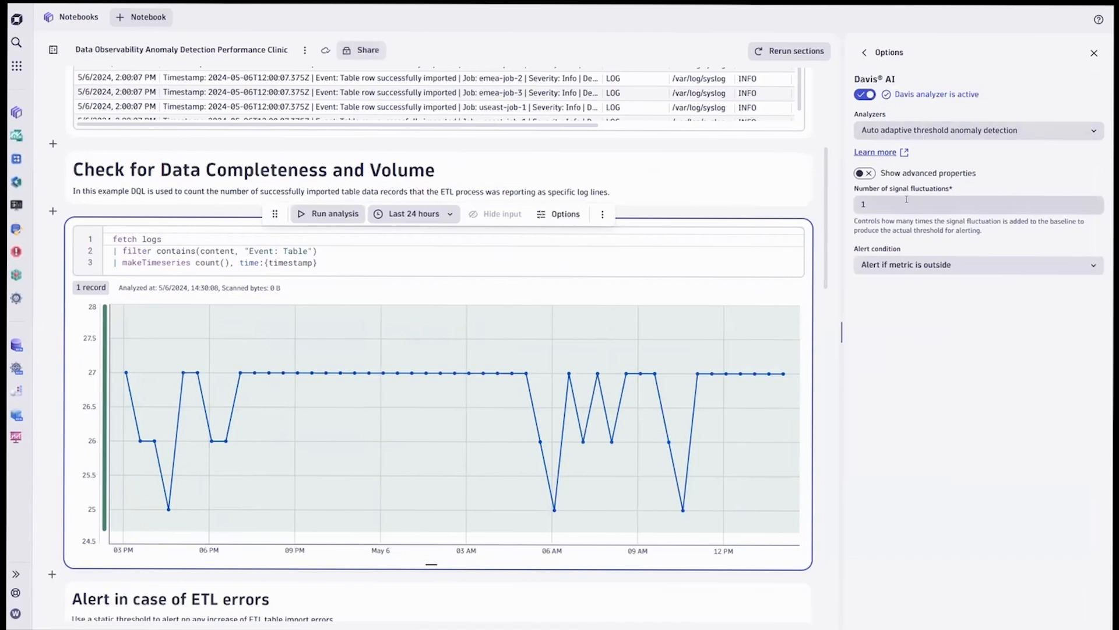
click(871, 204)
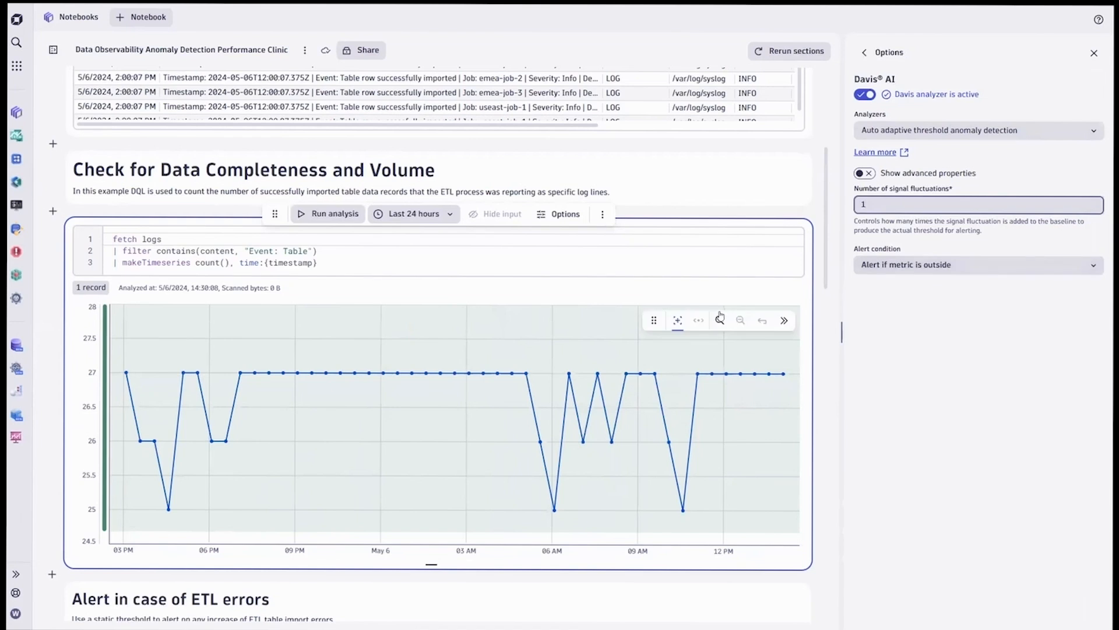
Step: Set the data volume section's timeframe to Last 7 days and rerun the analysis
click(452, 215)
click(409, 383)
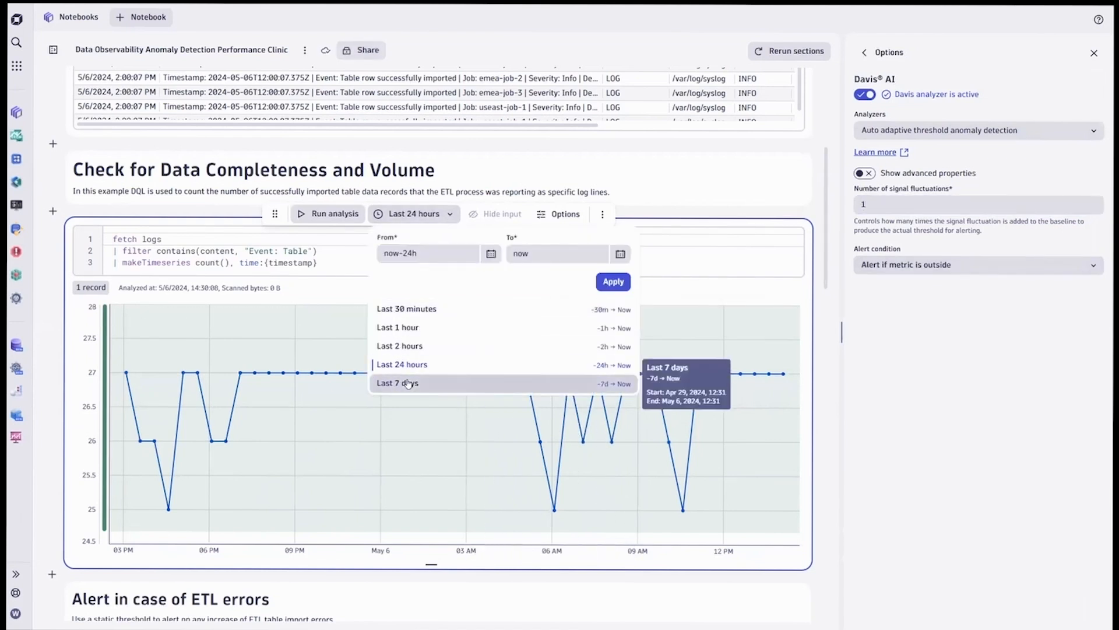
click(293, 214)
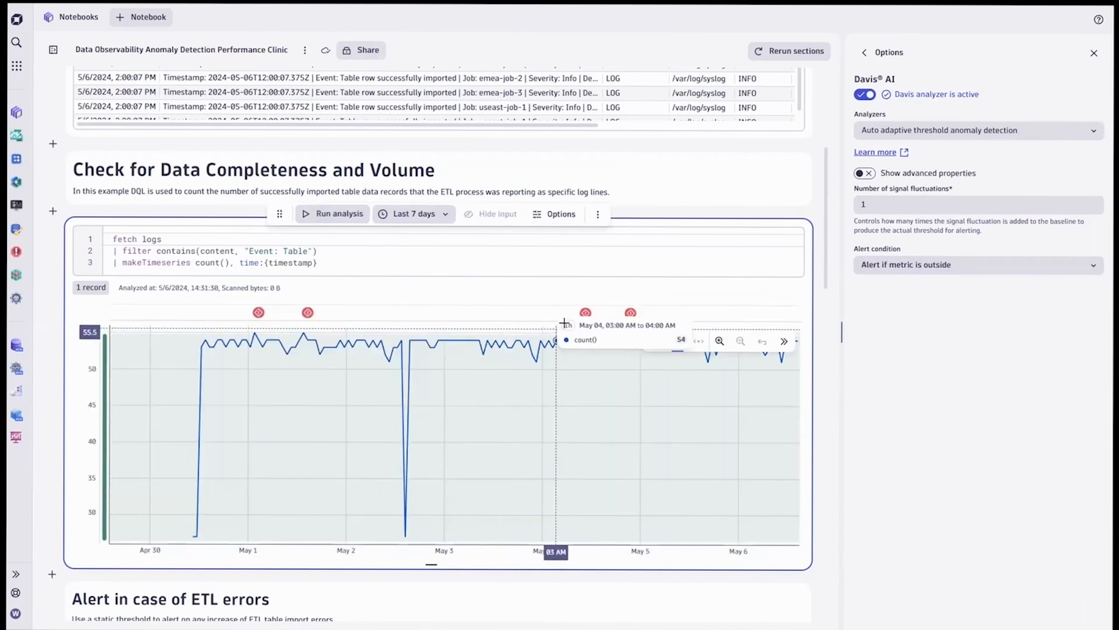
Step: Examine the simulated alert markers above the seven-day data volume chart
mouse_move(586, 312)
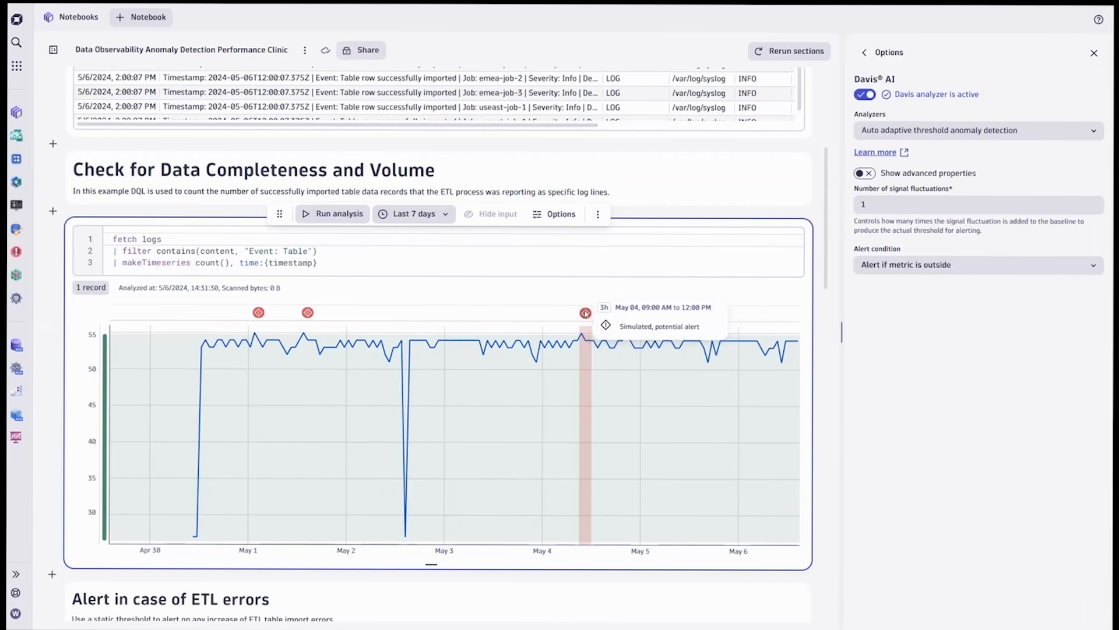
mouse_move(630, 314)
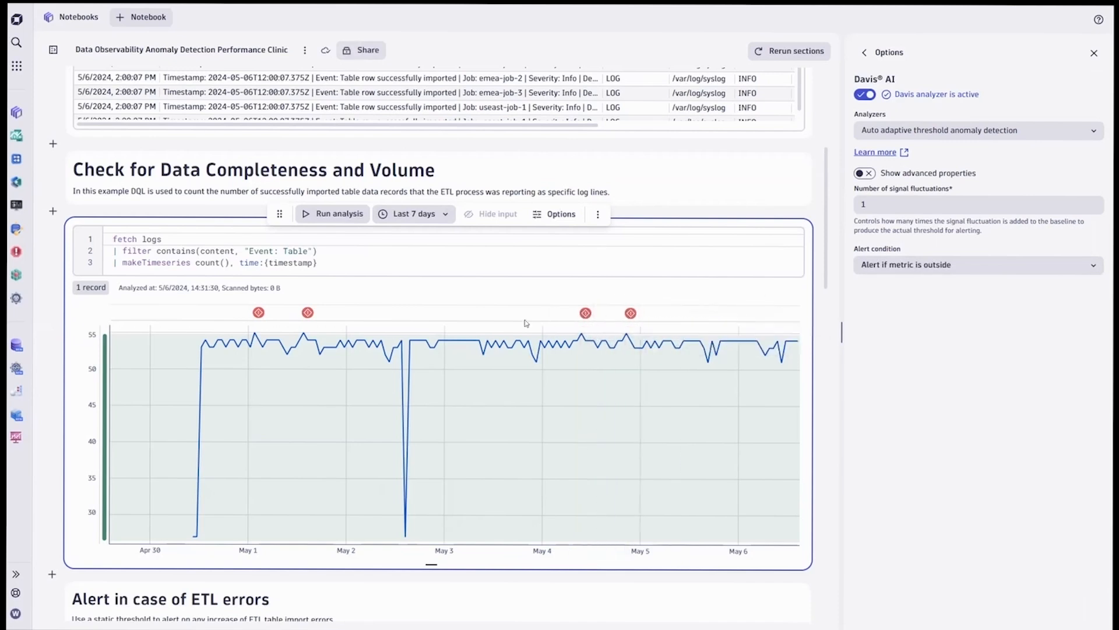
click(446, 216)
click(745, 242)
scroll(738, 310, down, 1)
mouse_move(628, 255)
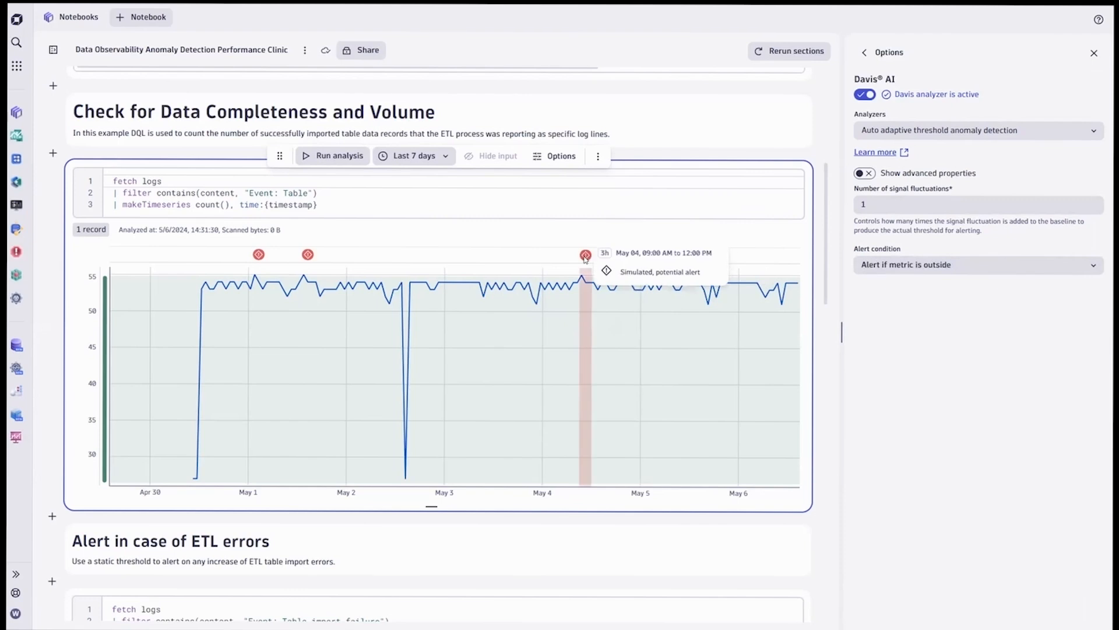
mouse_move(308, 255)
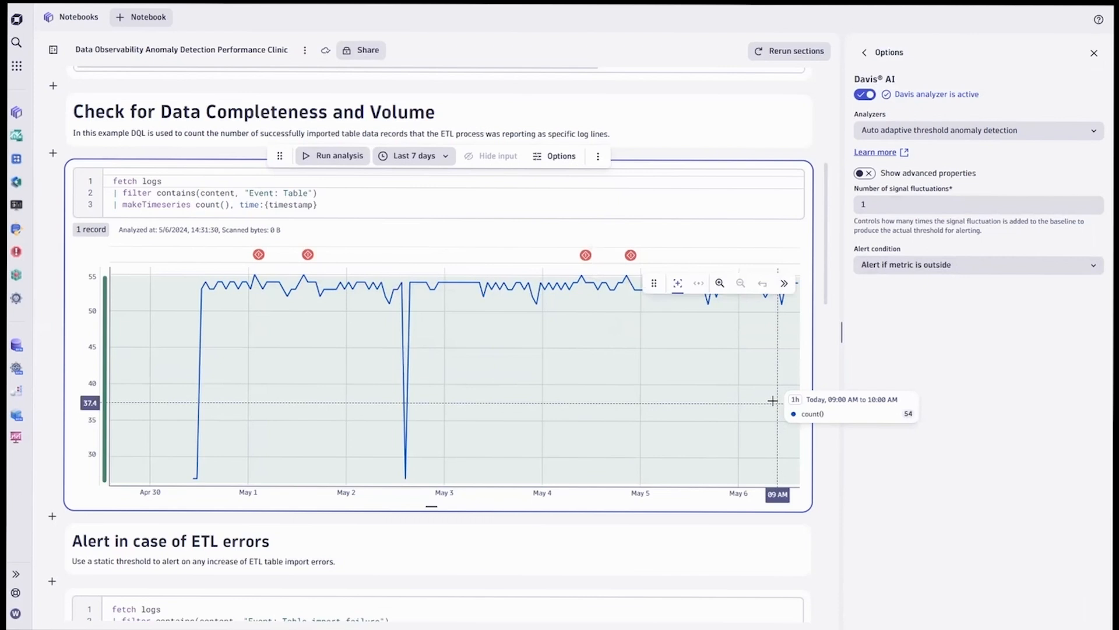
Step: Set the number of signal fluctuations to 2 and rerun the data volume analysis
double_click(871, 199)
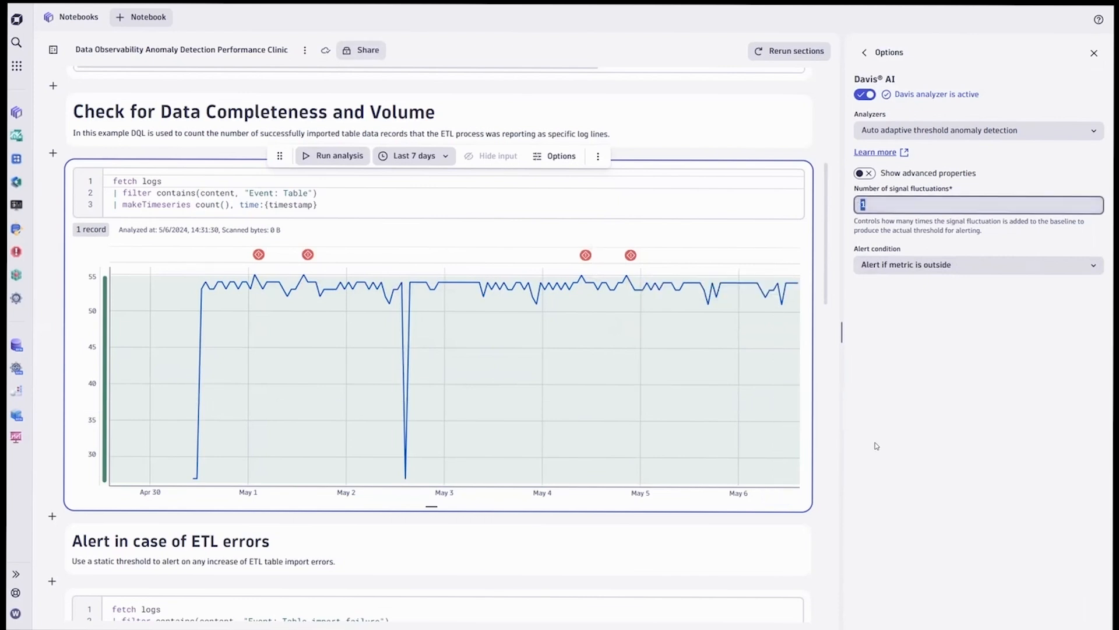
text(2)
click(914, 412)
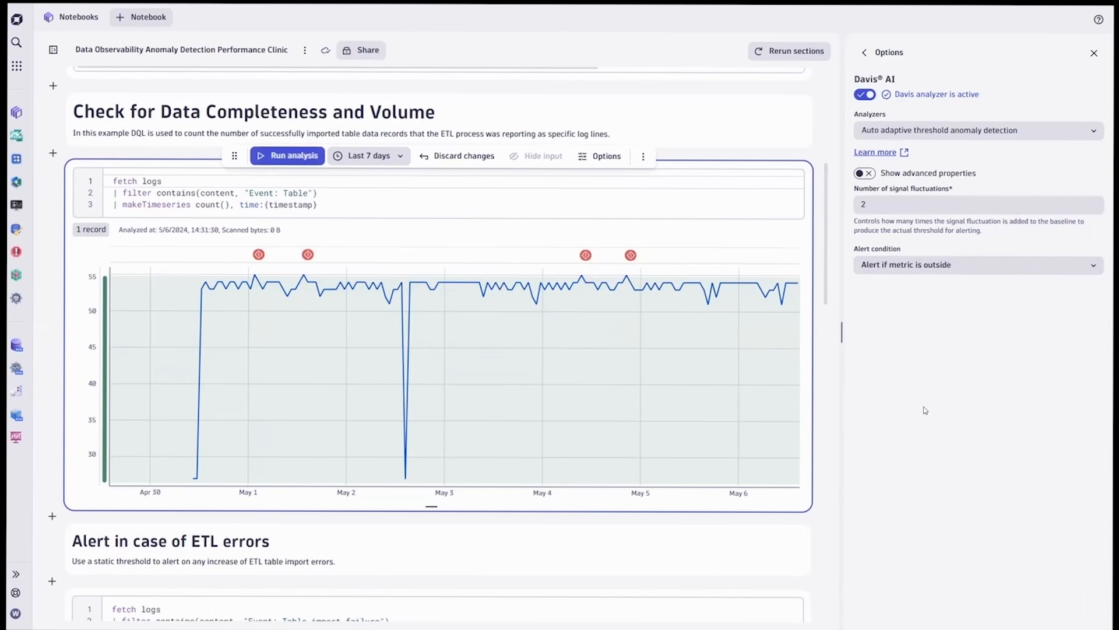
click(277, 158)
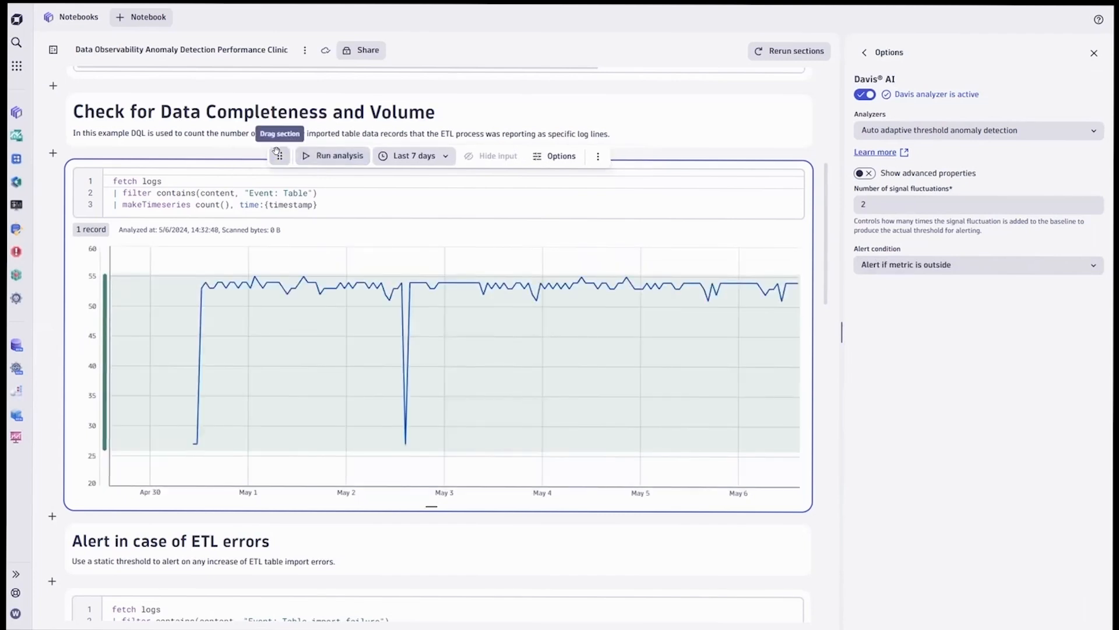
Step: Inspect the dip after May 2 in the data volume chart and the query's filter and makeTimeseries lines
mouse_move(408, 349)
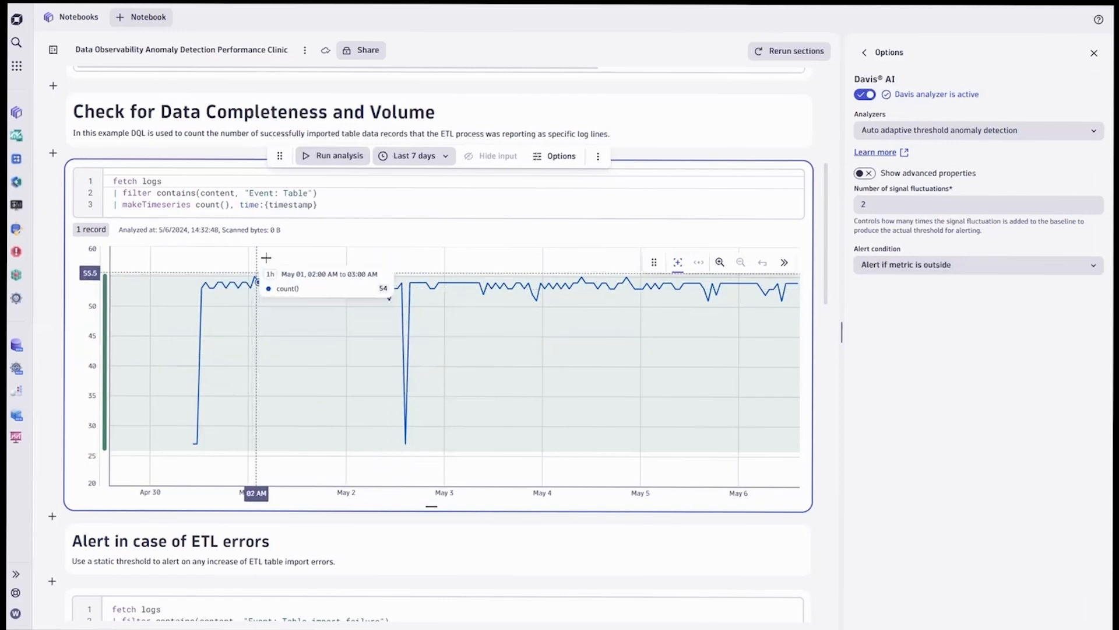
click(269, 193)
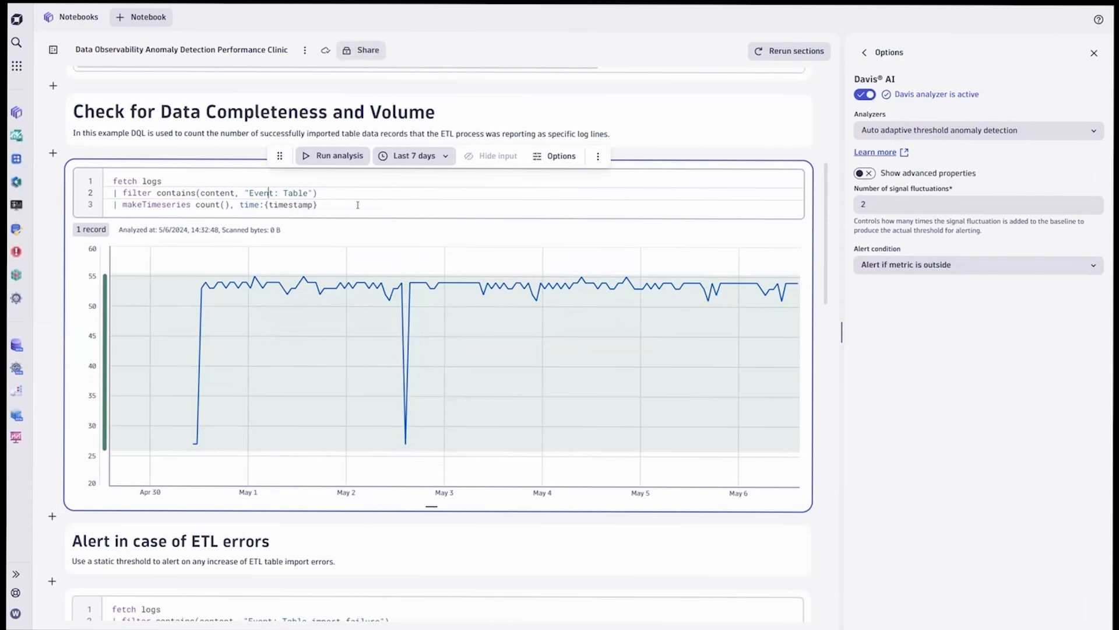
click(378, 204)
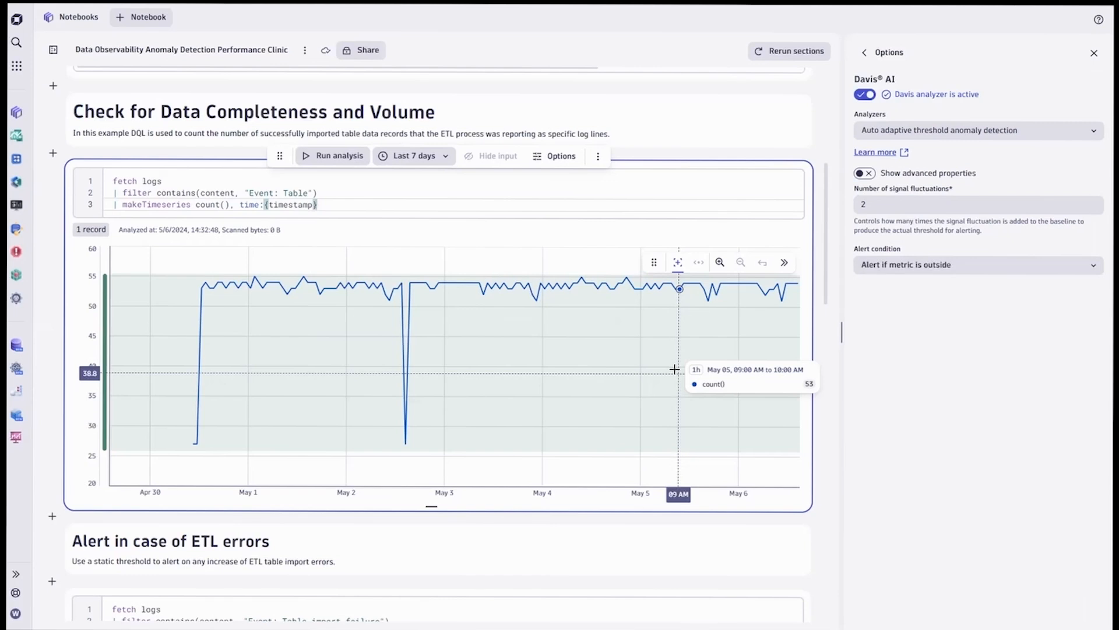
Step: Open the data volume query with Davis Anomaly Detection to create a new anomaly detector
click(597, 156)
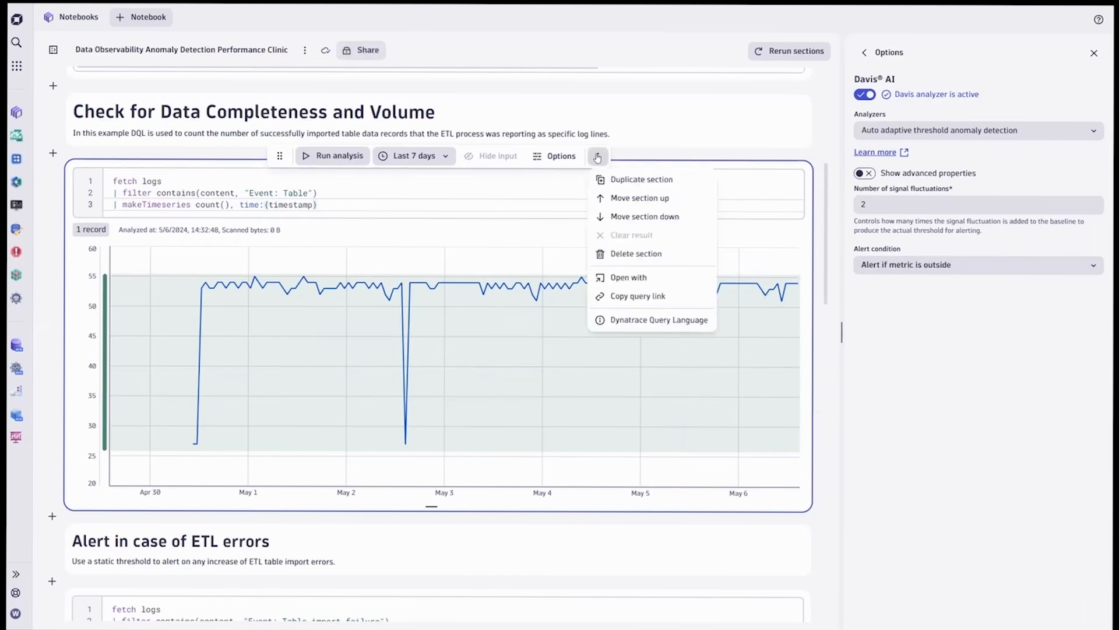
click(618, 279)
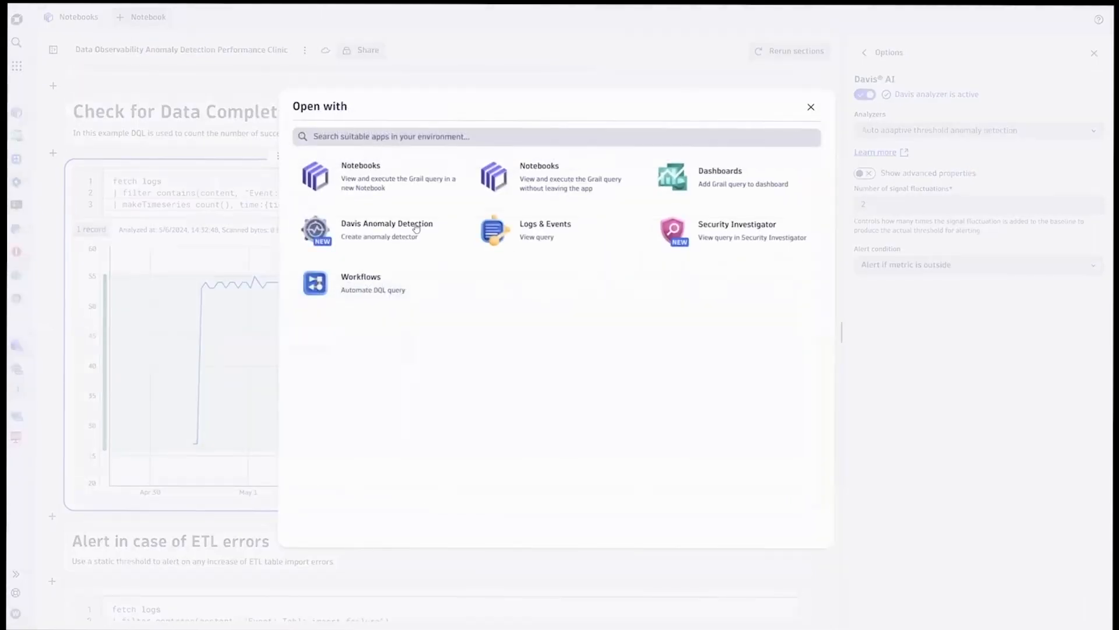
click(365, 234)
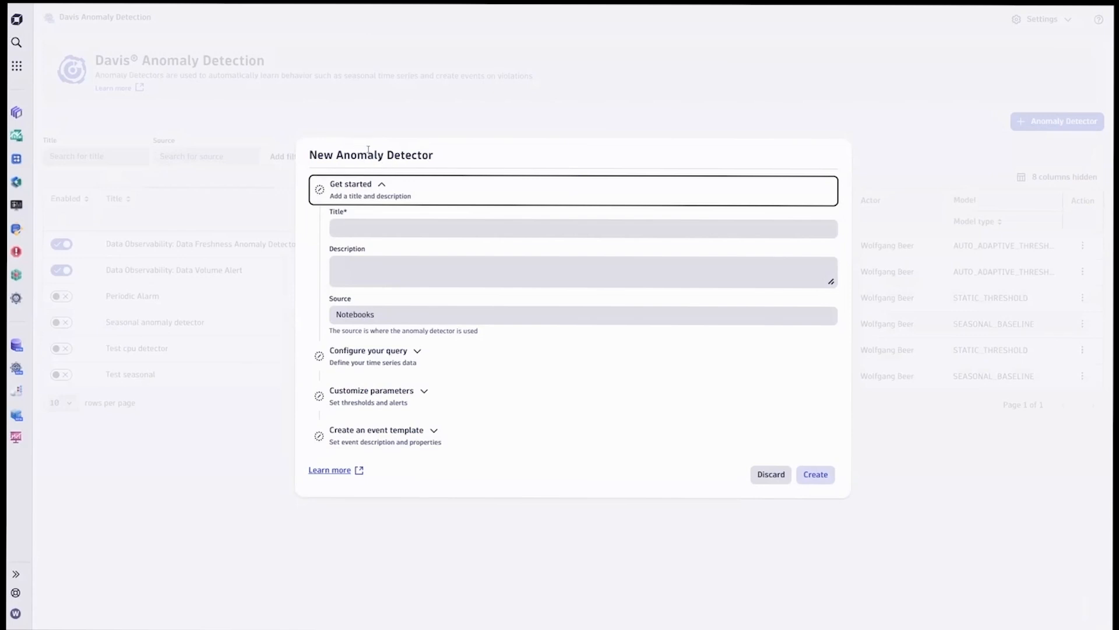
Step: Title the new anomaly detector "Data Observability" with the description "Measures data volume abnormalities", and open its query configuration
click(440, 225)
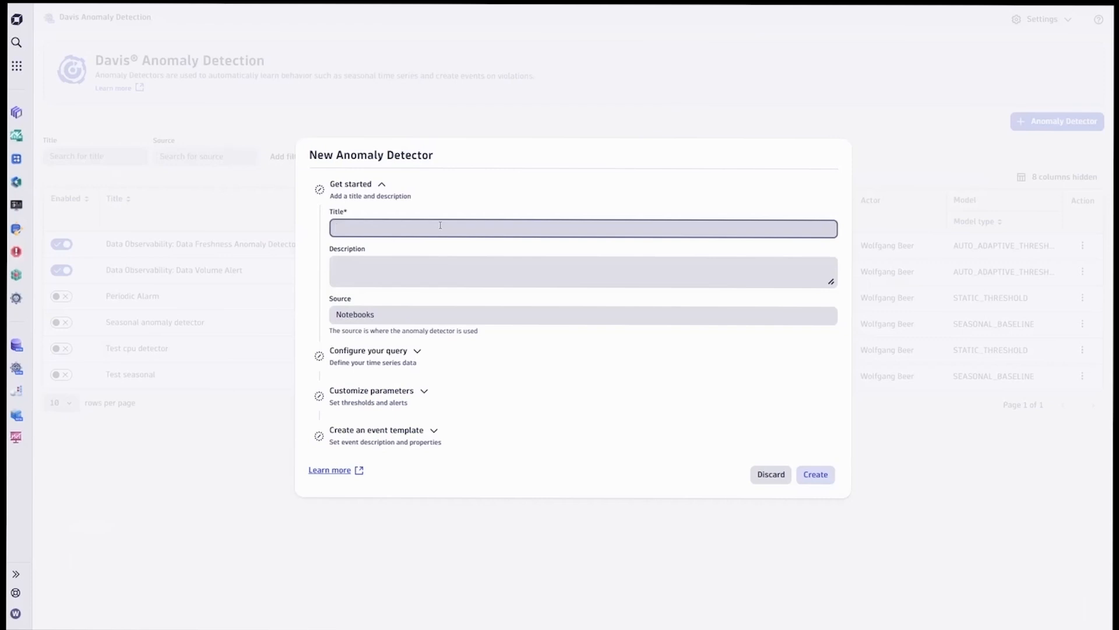
text(Data Observability)
click(389, 265)
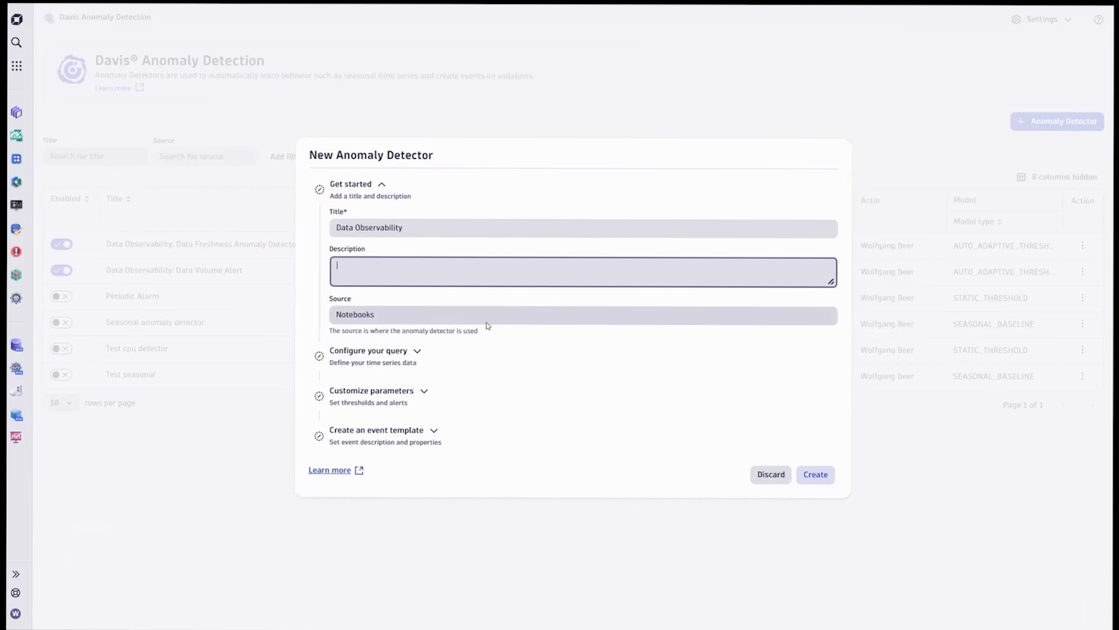
text(Measures data volume abnormalities)
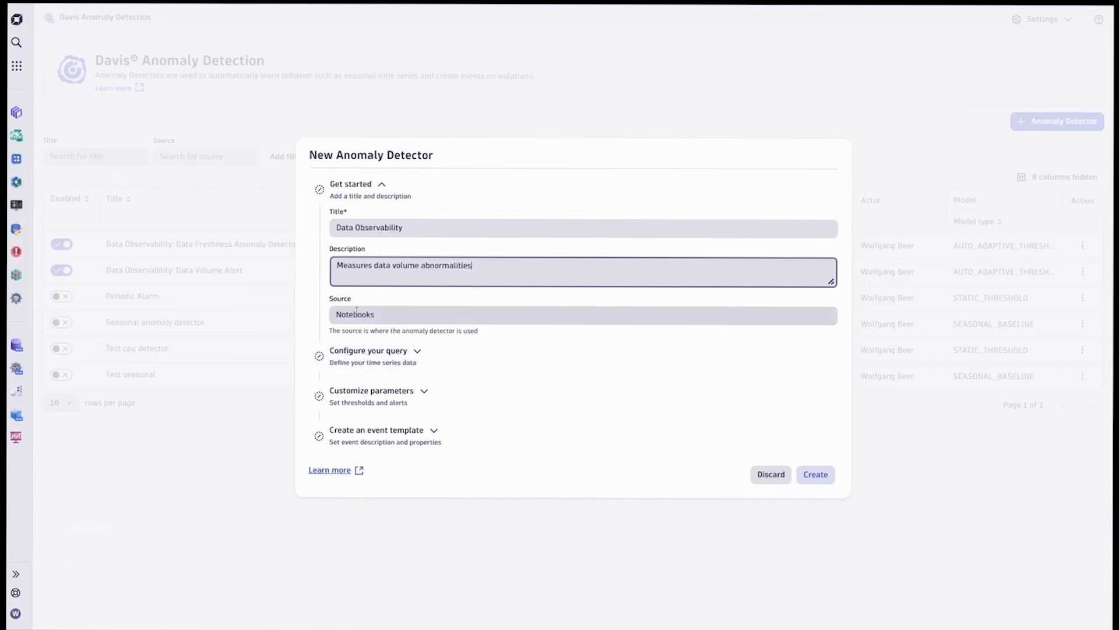
click(379, 314)
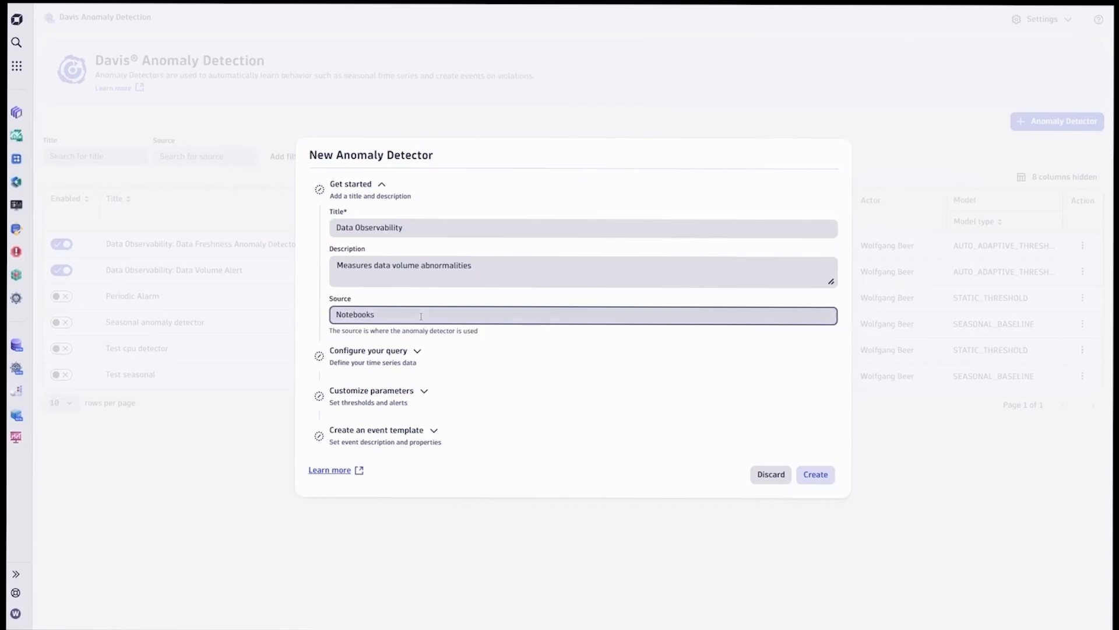
click(411, 361)
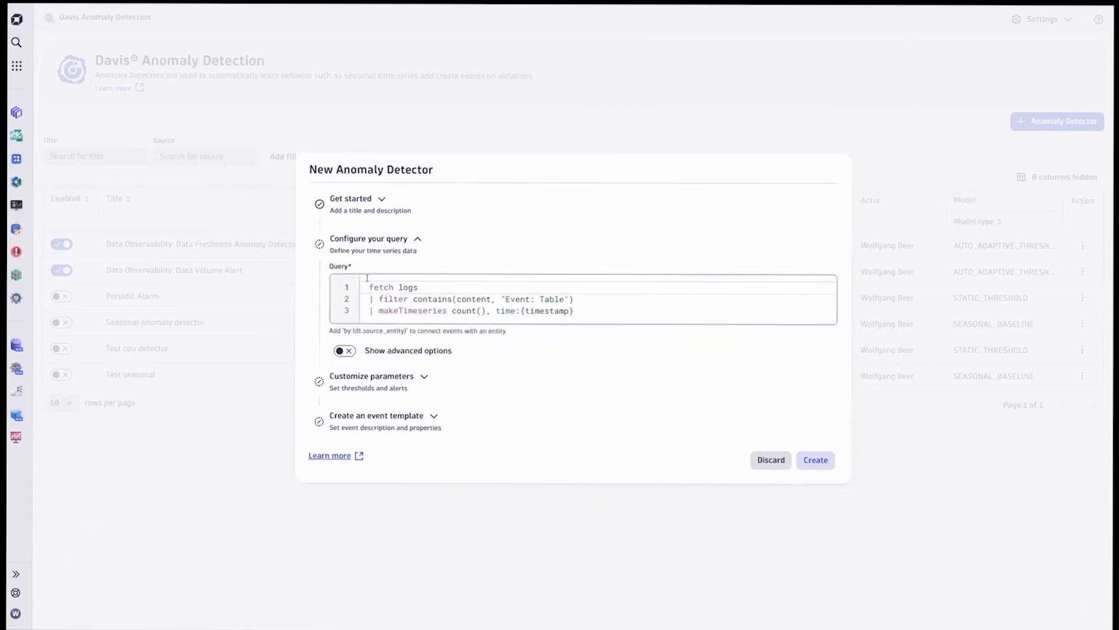
Step: Review the detector's query and its auto adaptive threshold parameters, and open the event template settings
drag(366, 287, 637, 312)
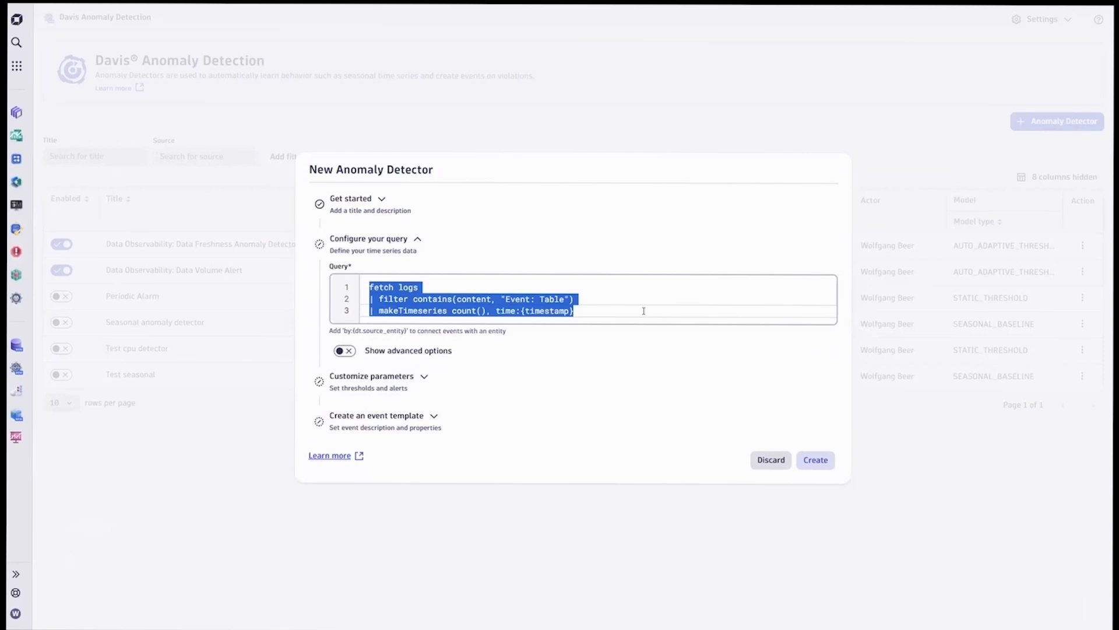
click(431, 385)
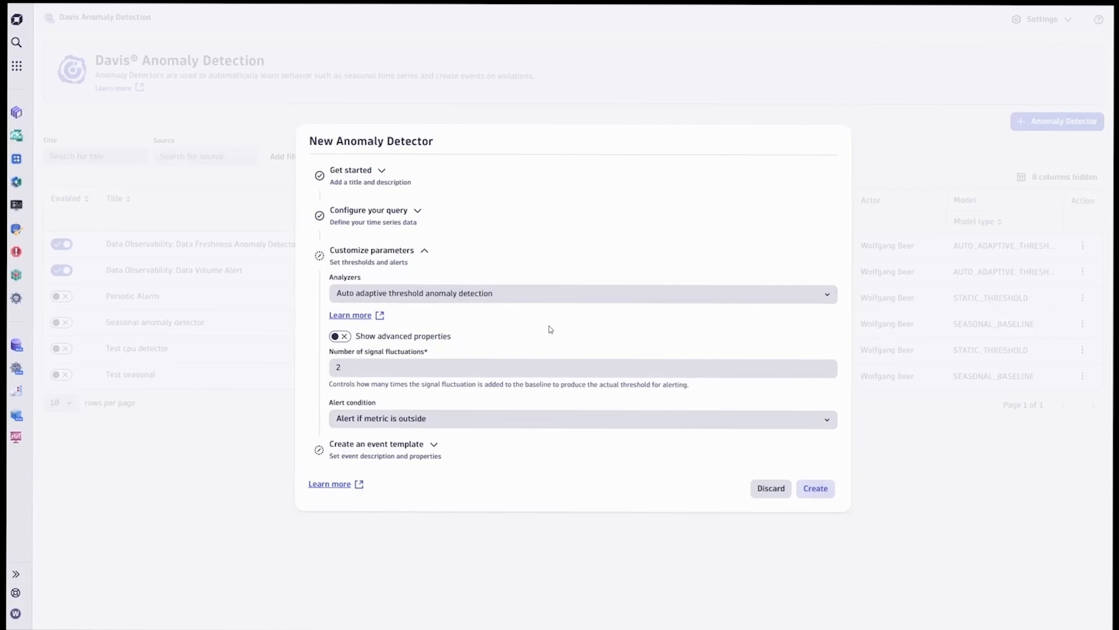
click(470, 444)
Step: Name the event in the template "Alert on abnormal ETL data volume"
click(443, 315)
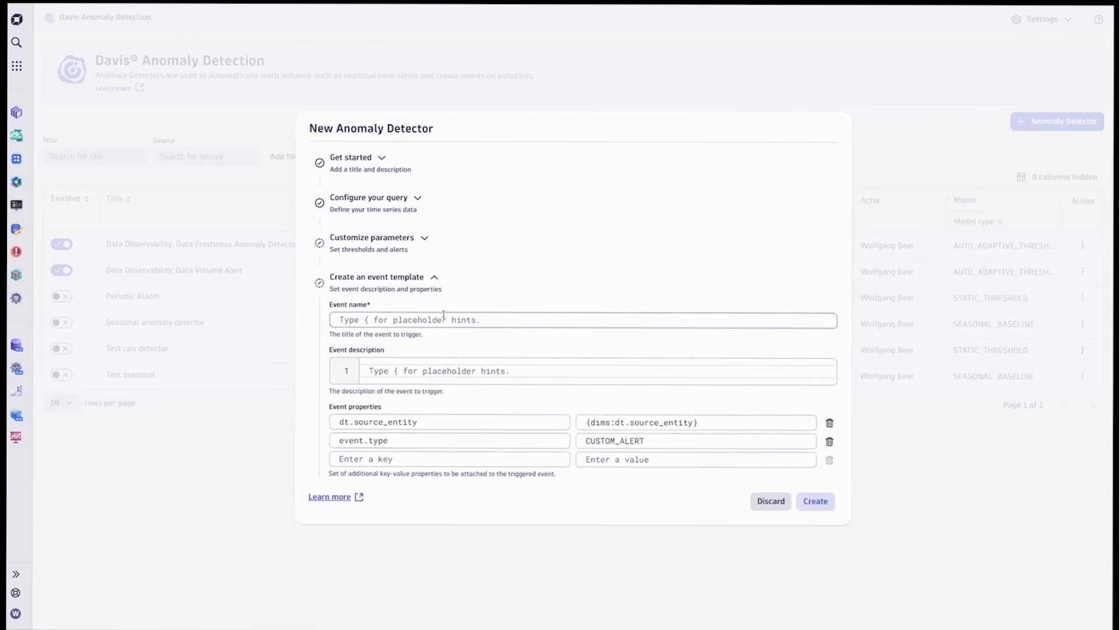
text(A)
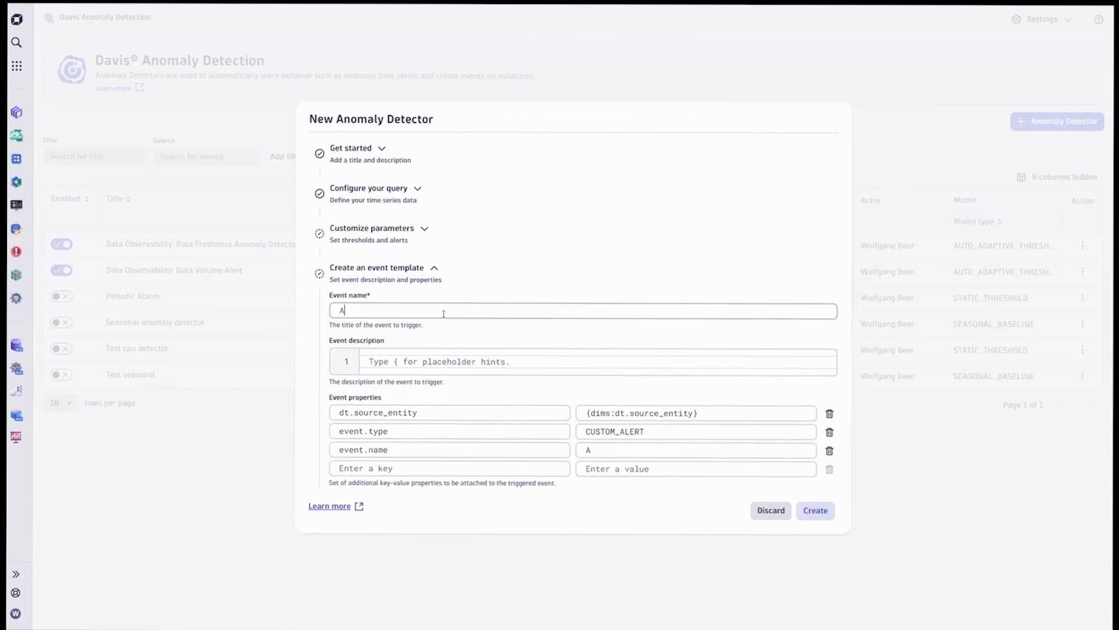
text(lert on low)
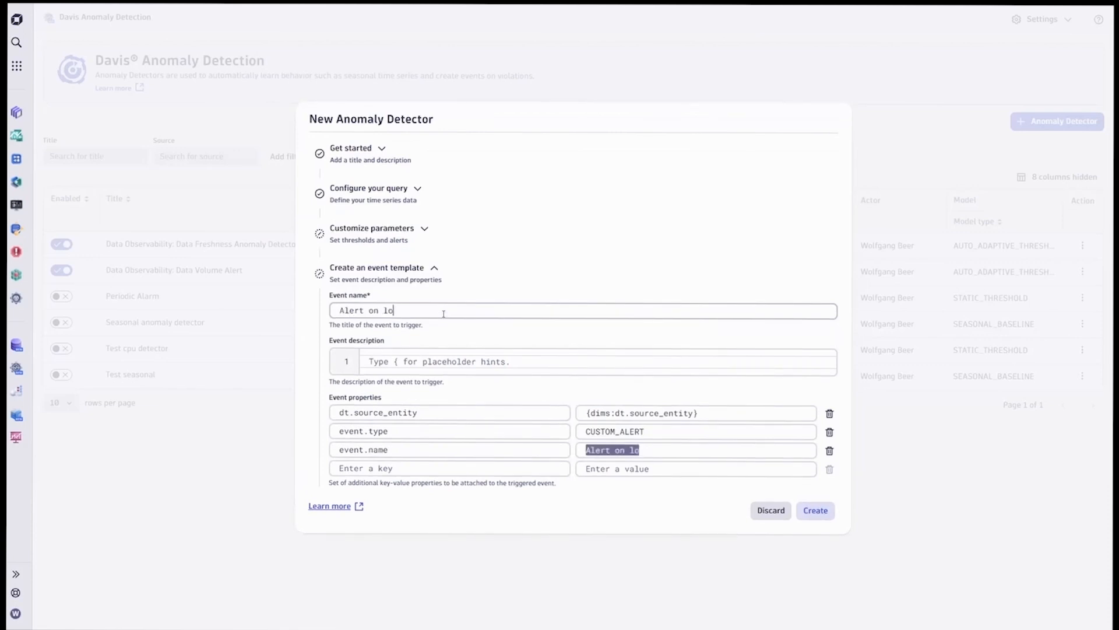
key(BackSpace)
key(BackSpace)
key(BackSpace)
text(abnorm)
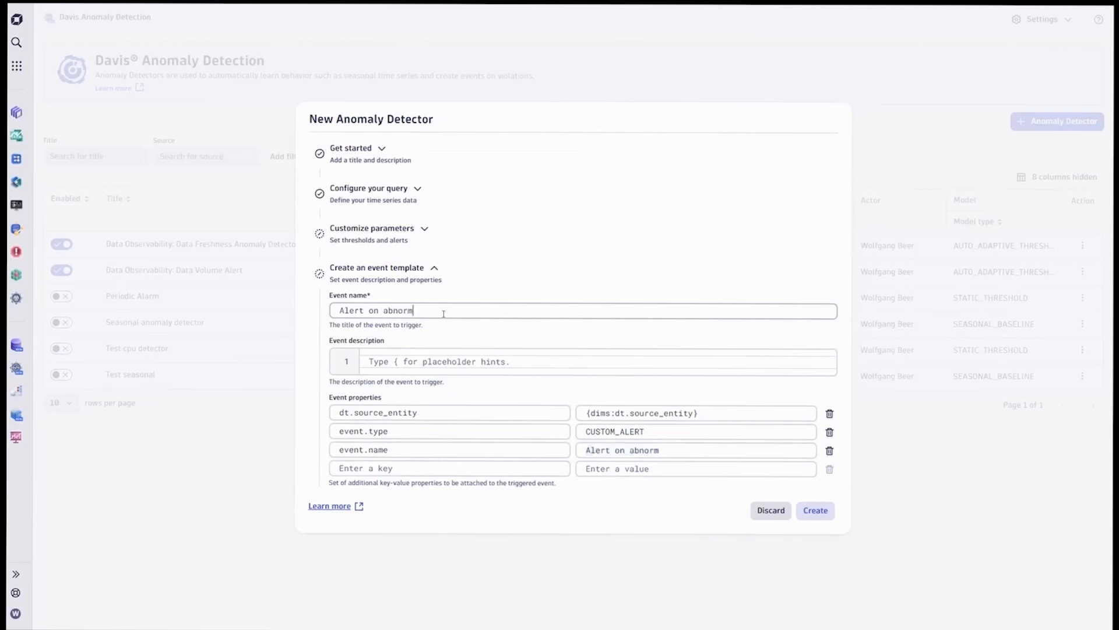
text(al ETL data)
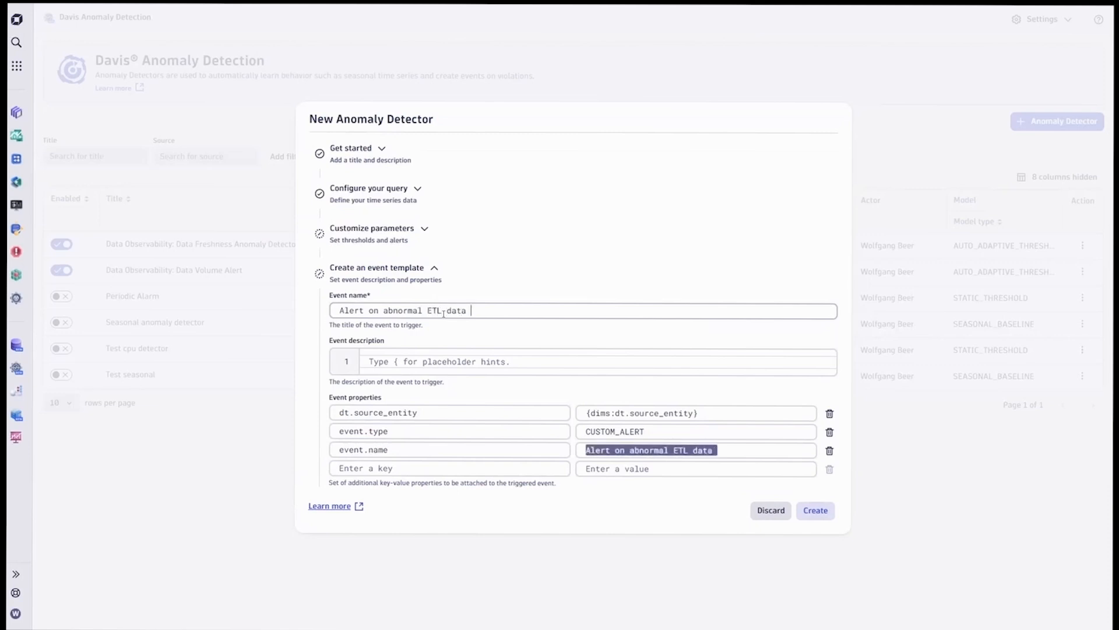
text( volume)
click(426, 354)
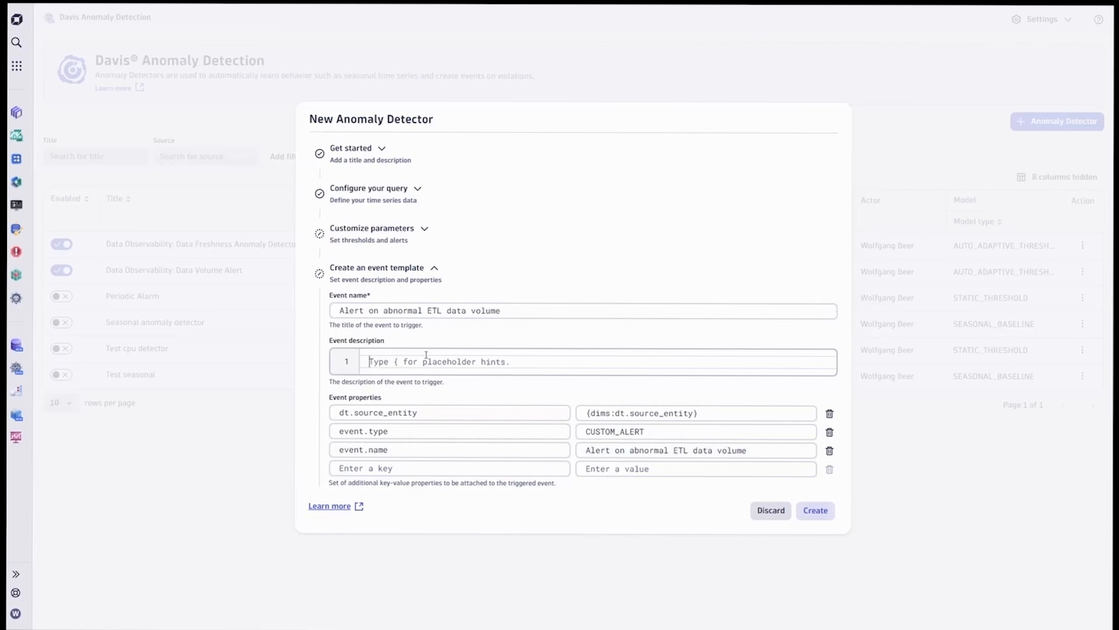
text([)
text(playb)
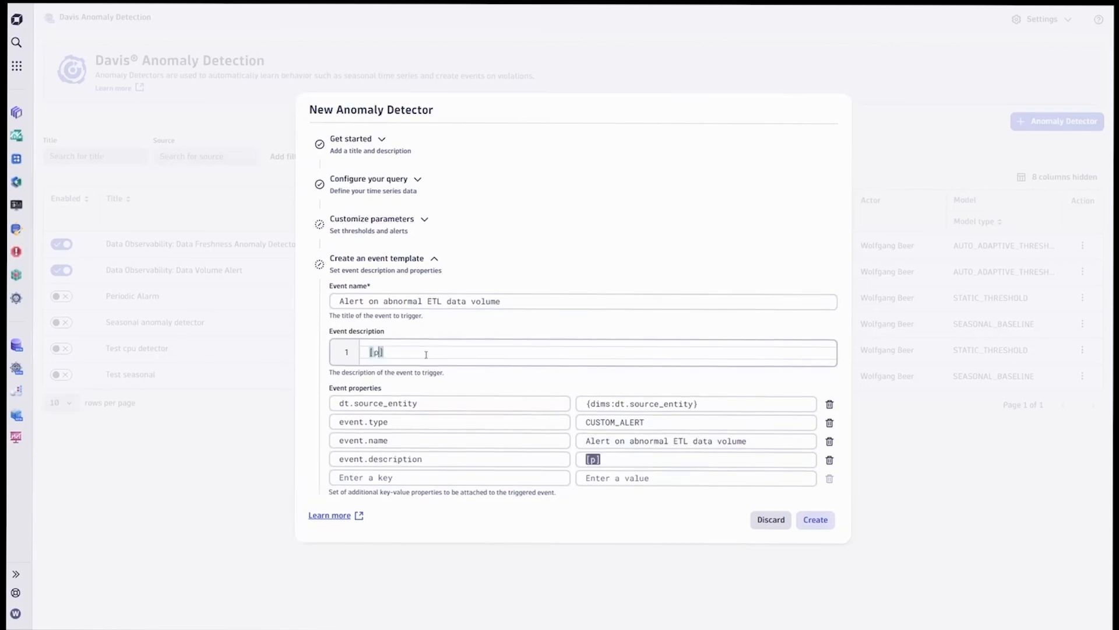
text(ook])
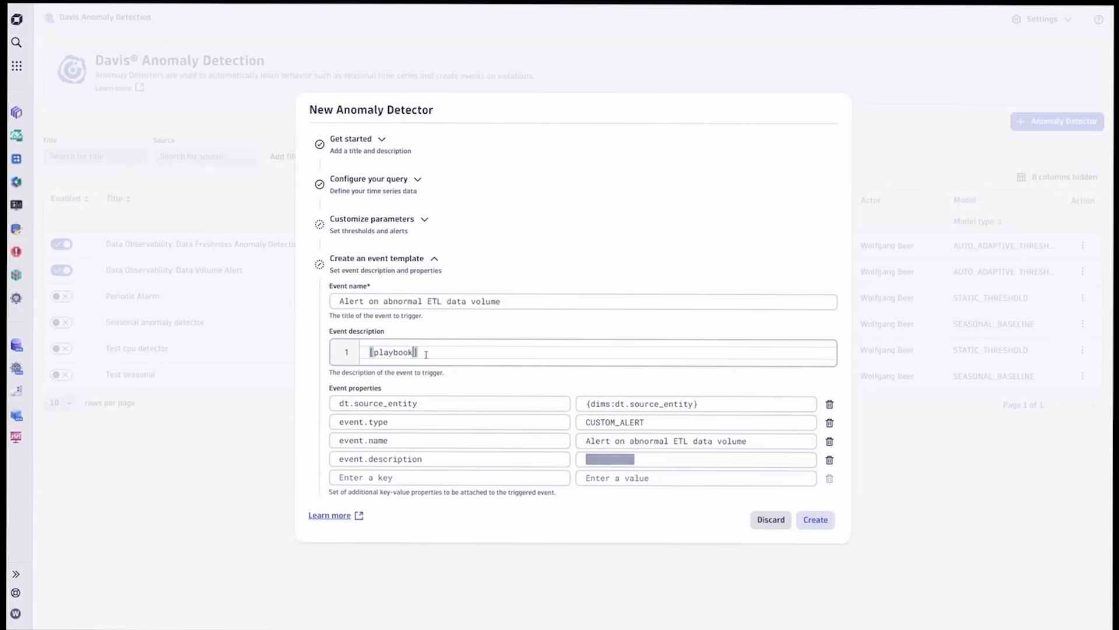
text((https://www.example.com)
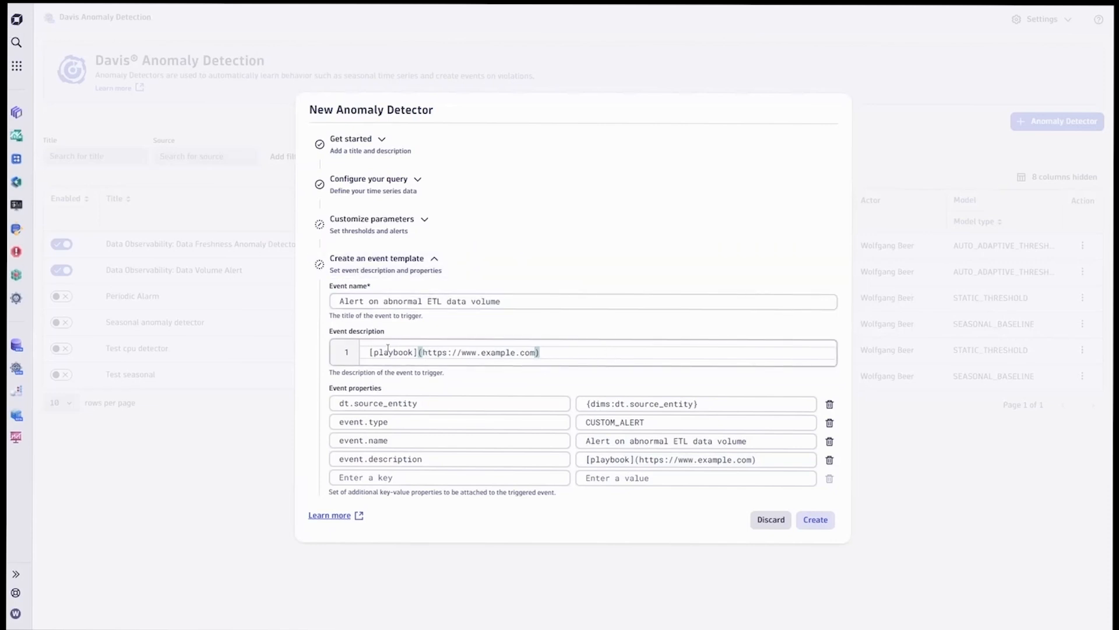
click(368, 352)
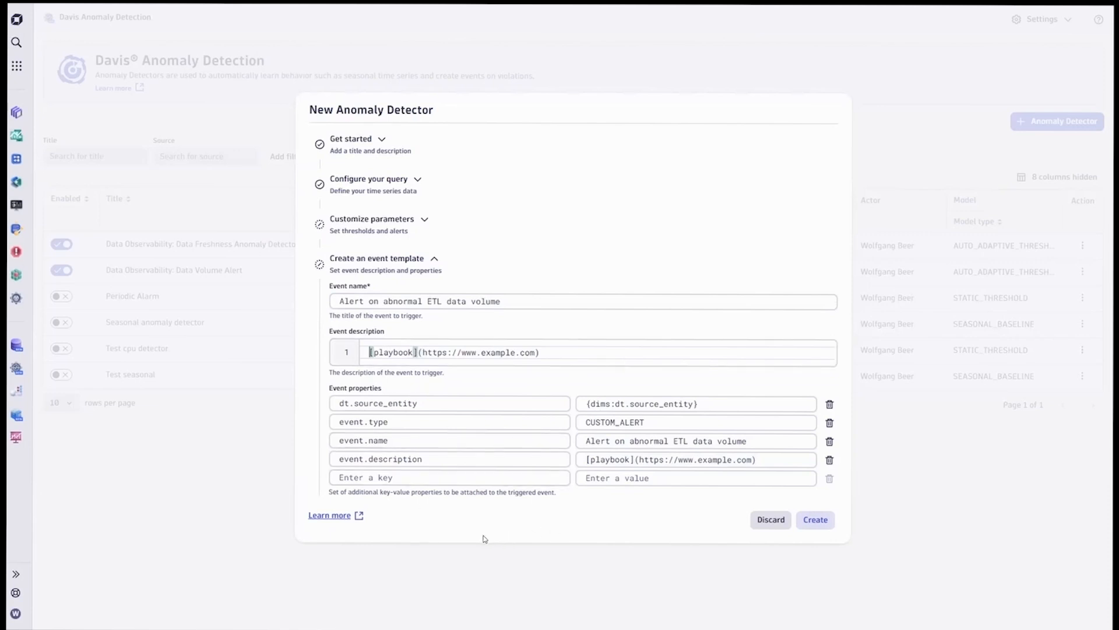
Step: Add a "creator" event property with the creator's first name as its value, and create the anomaly detector
click(428, 402)
text(creator)
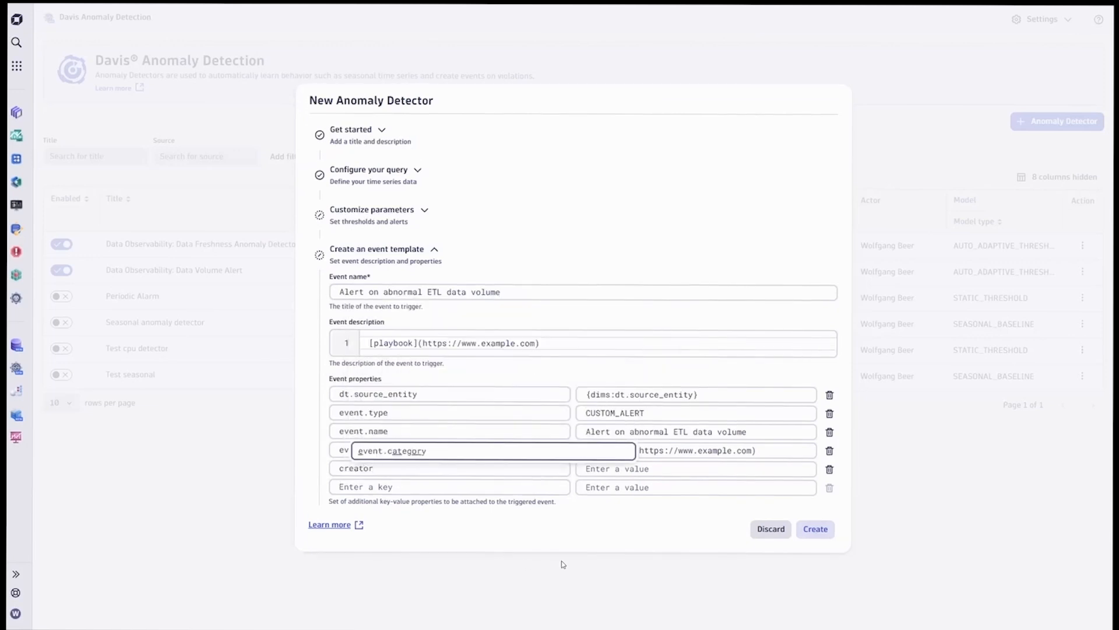
click(621, 468)
text(l)
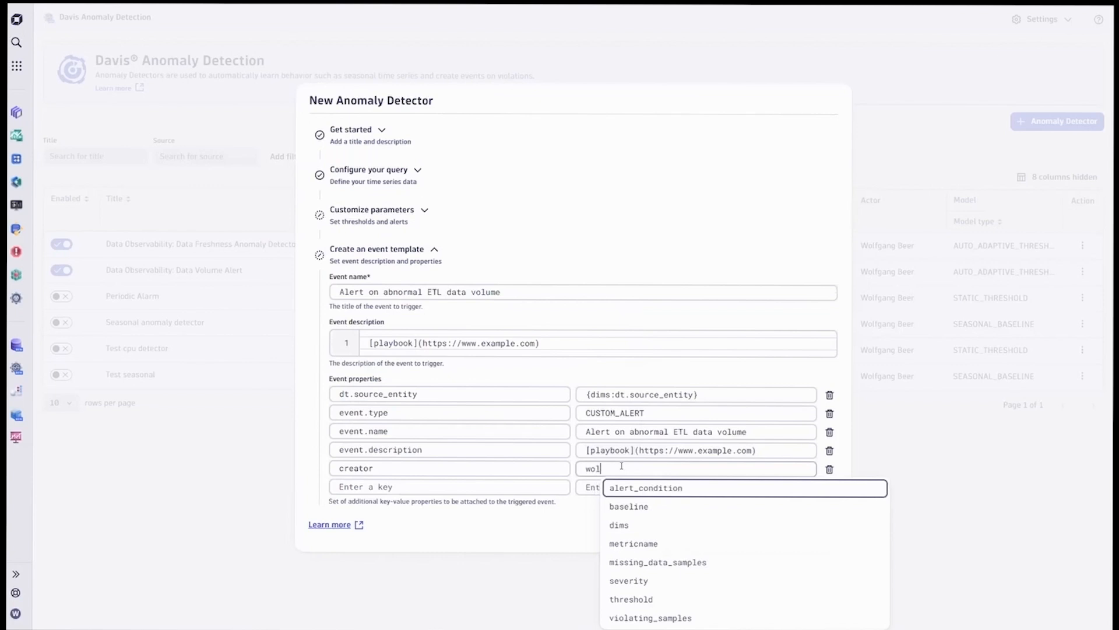
text(fgang)
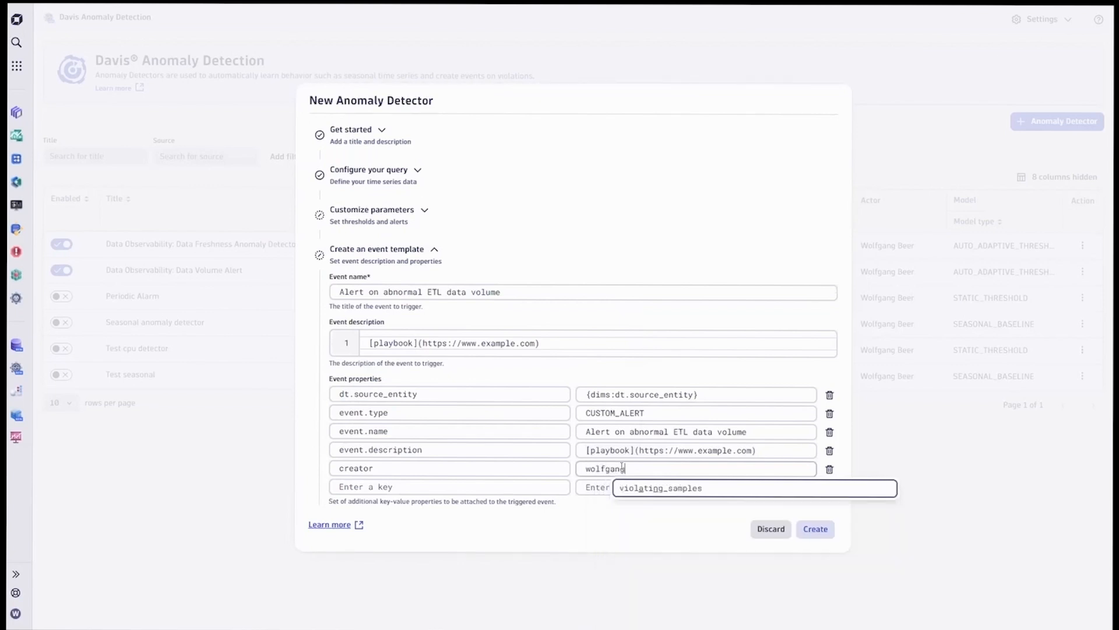
click(510, 487)
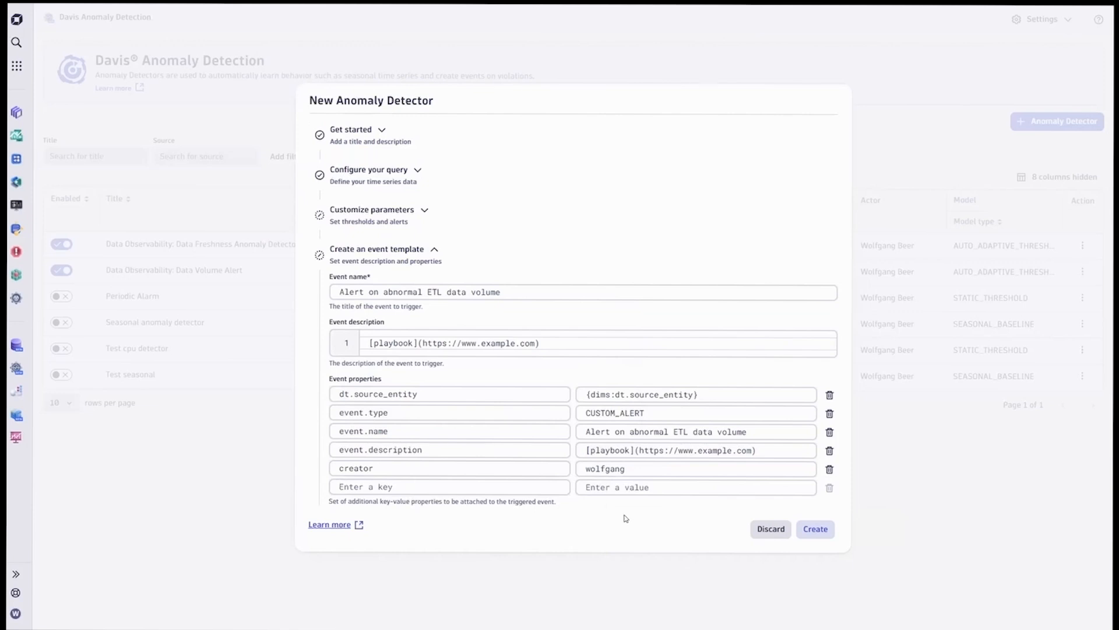
click(812, 529)
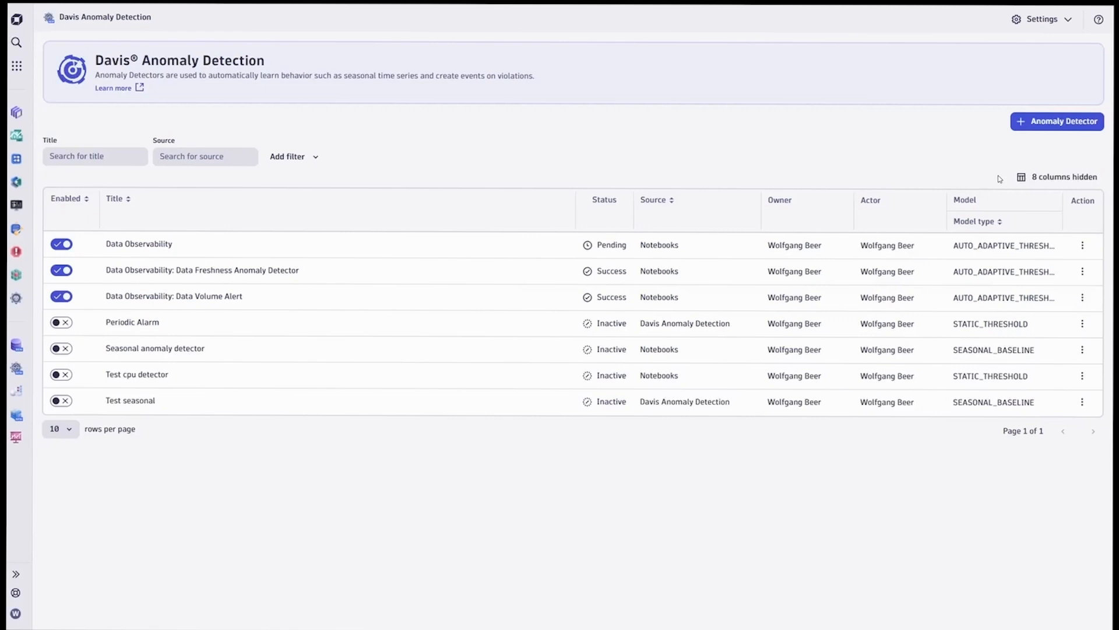
Step: Show the Query, Offset, Event name, Modified and Created columns in the detector list, and check the detectors' status
click(1043, 178)
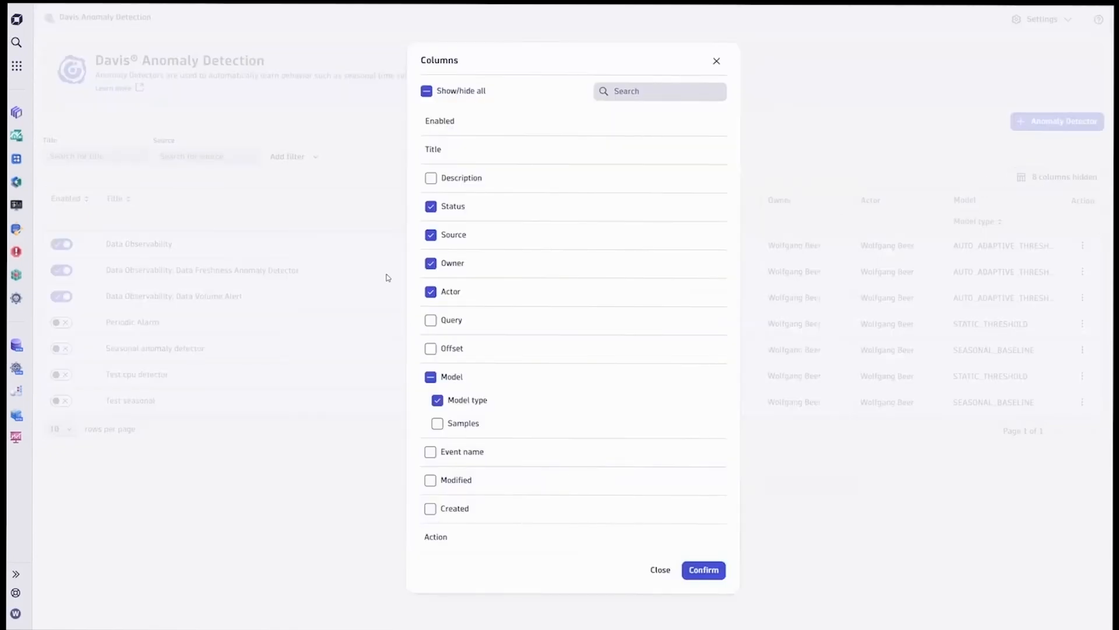
click(430, 320)
click(430, 348)
click(431, 452)
click(430, 480)
click(430, 508)
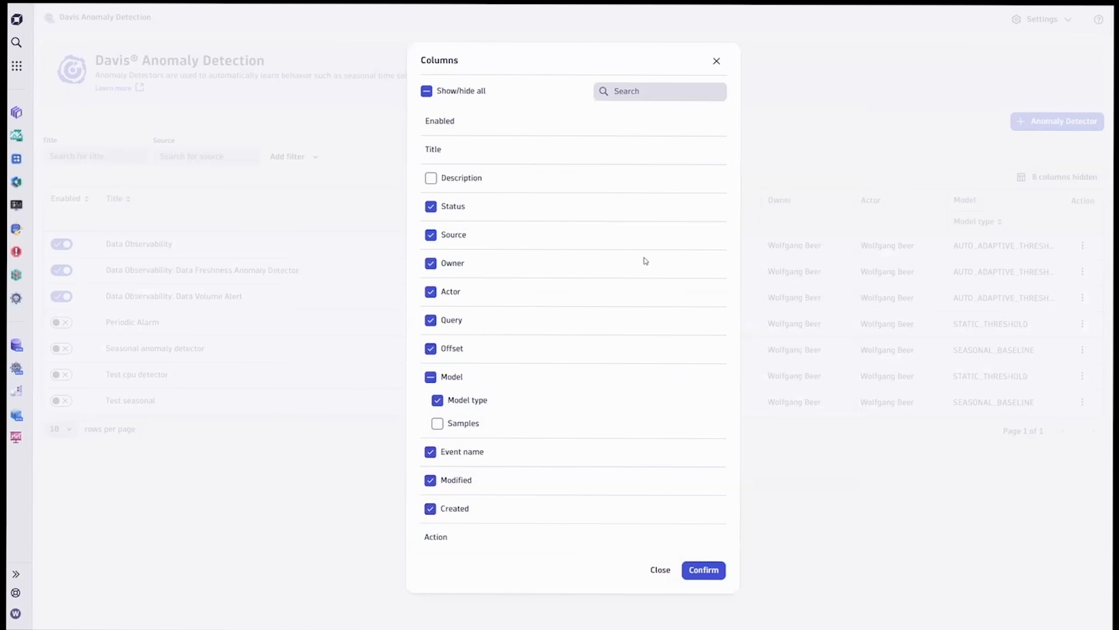
click(704, 570)
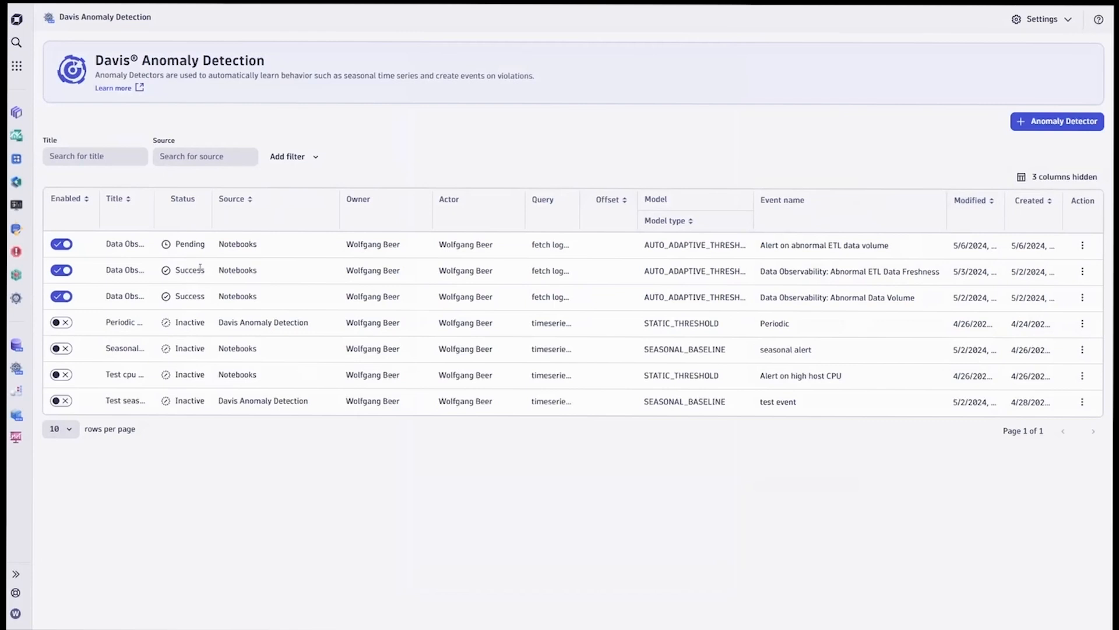
drag(205, 270, 175, 264)
click(185, 270)
Step: Switch to Workflows and create a new workflow with a Time interval trigger
click(15, 158)
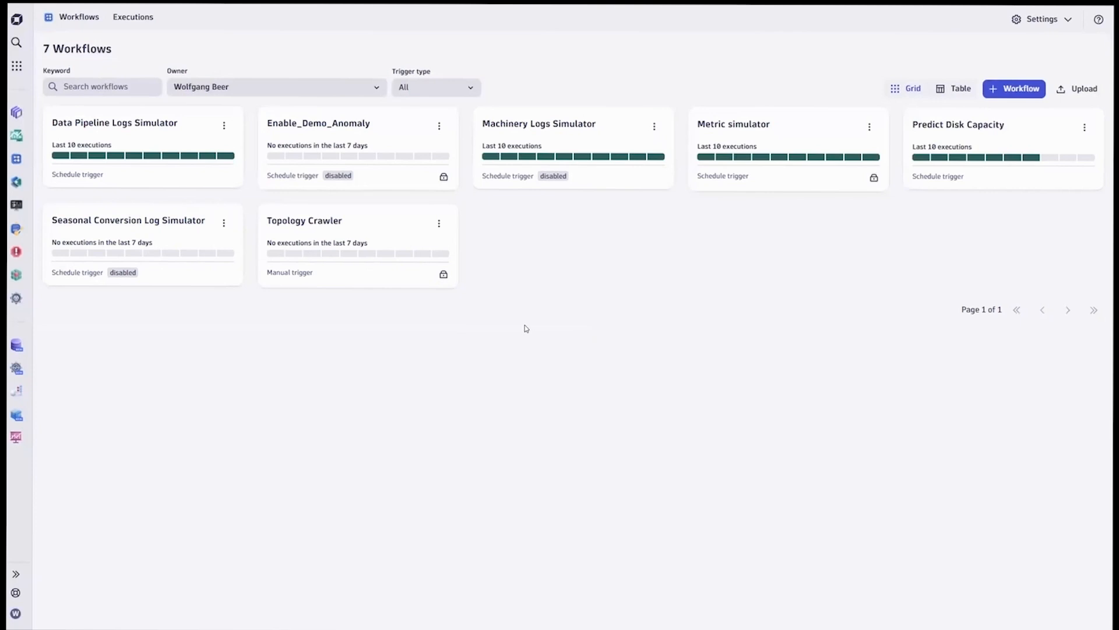
click(1010, 90)
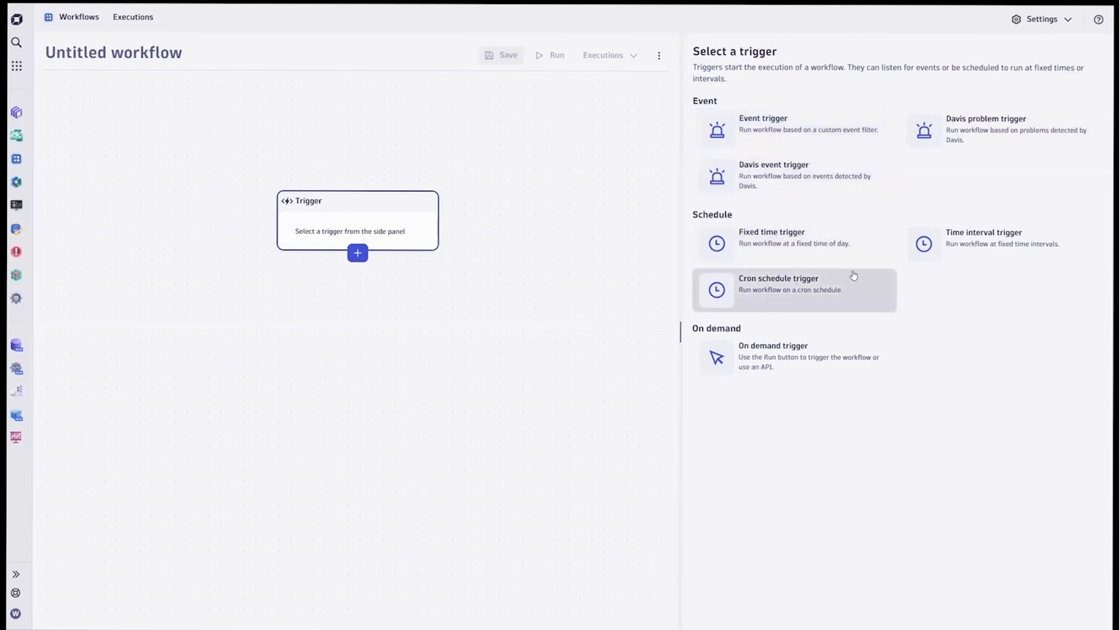
click(937, 252)
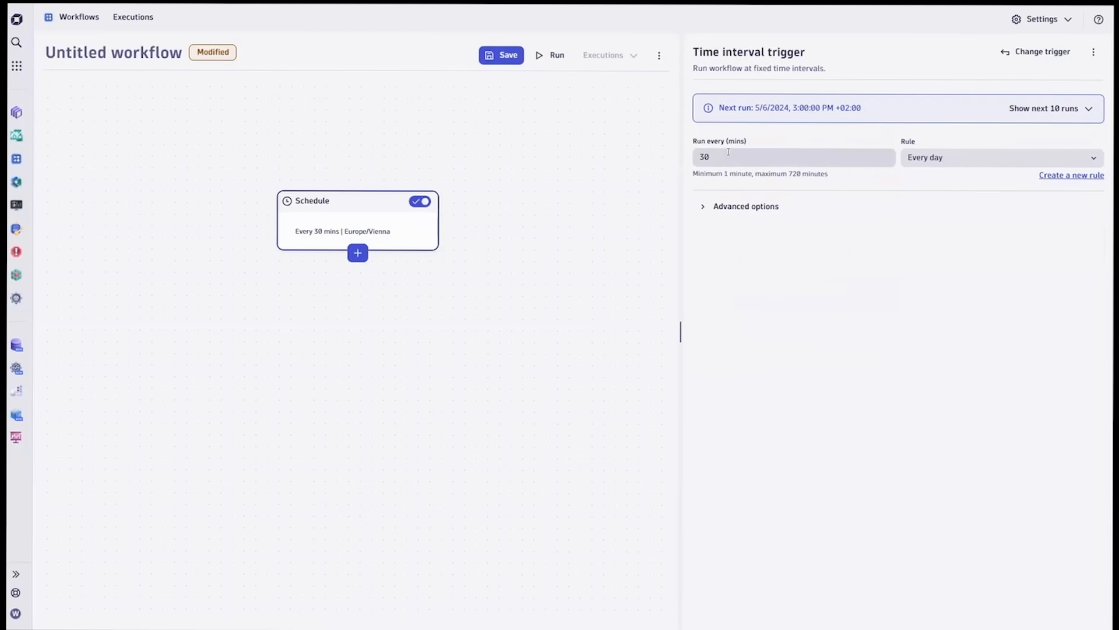
Step: Add an Analyze with Davis task using Auto adaptive threshold anomaly detection, followed by a new empty task
click(358, 255)
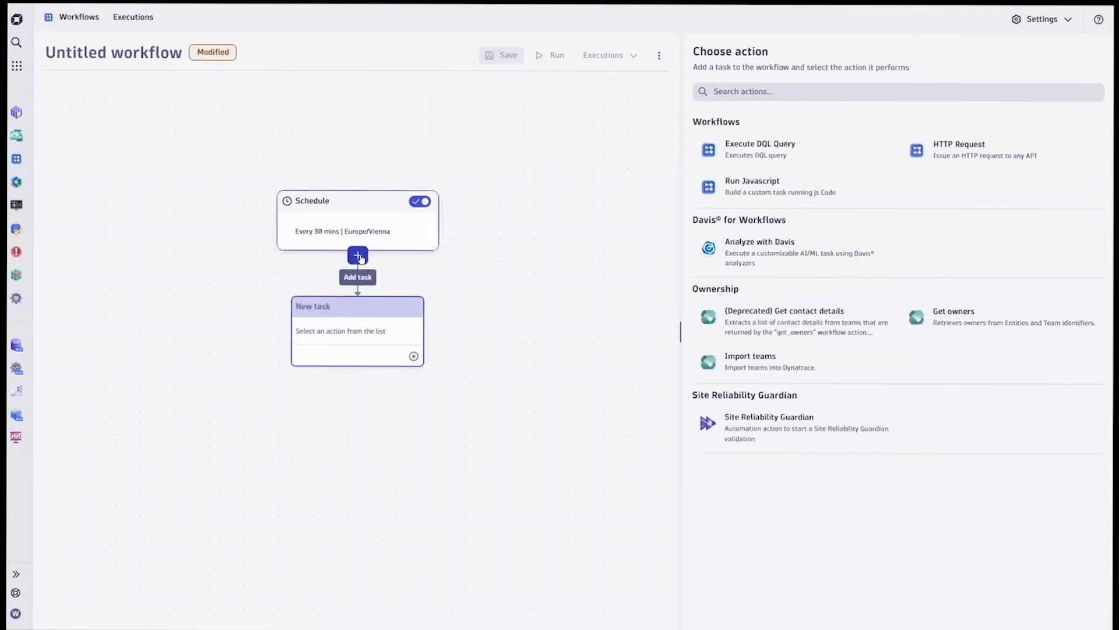
click(765, 262)
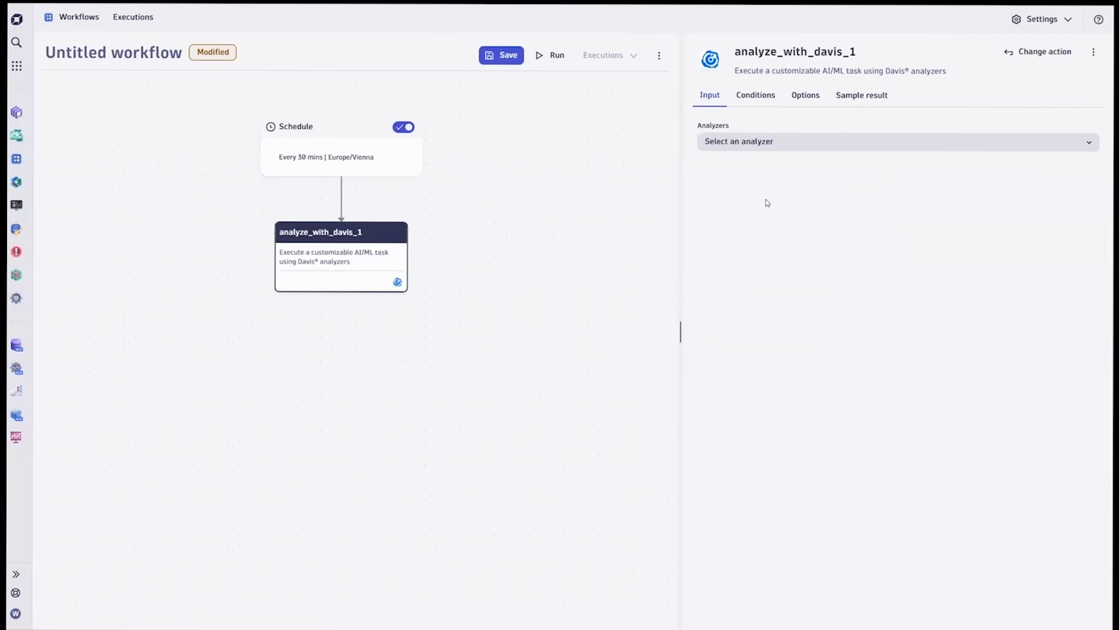
click(763, 142)
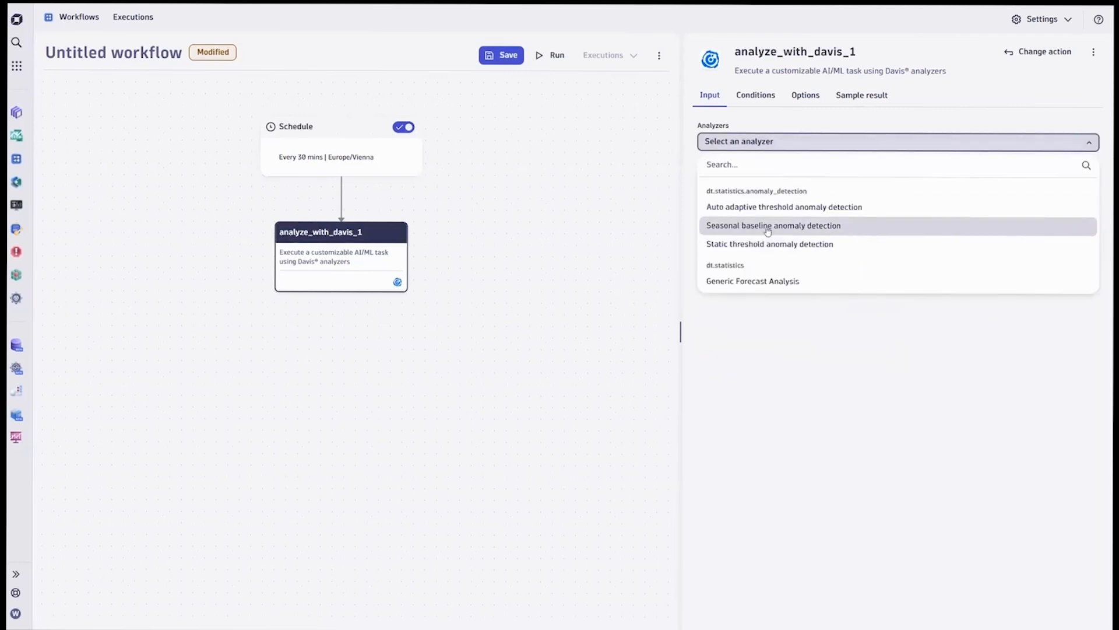
click(739, 208)
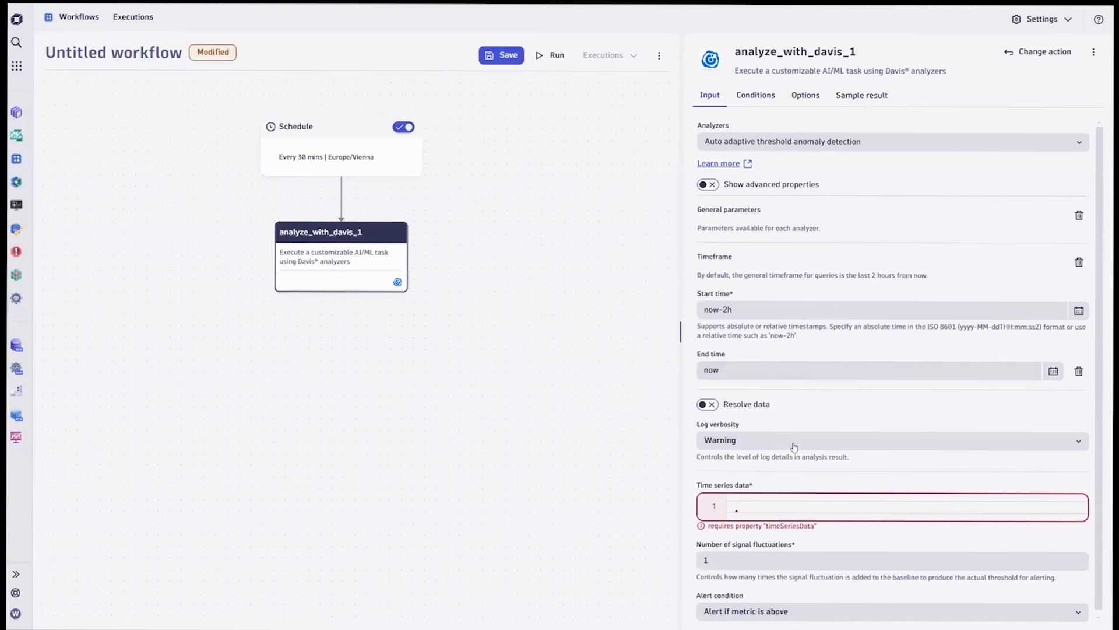
scroll(795, 448, down, 1)
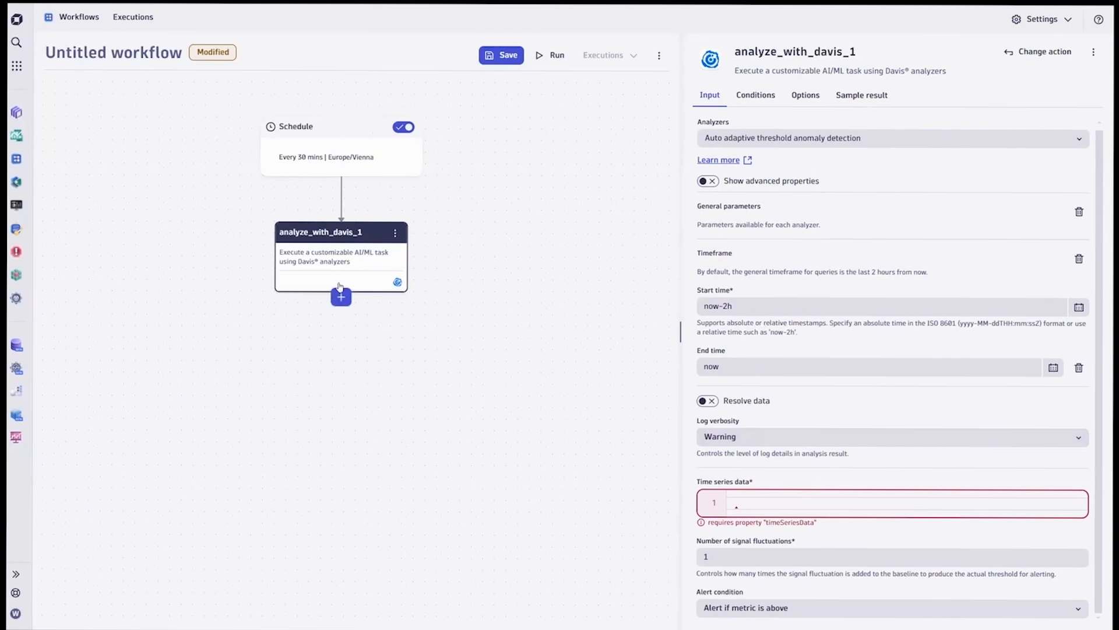
click(336, 299)
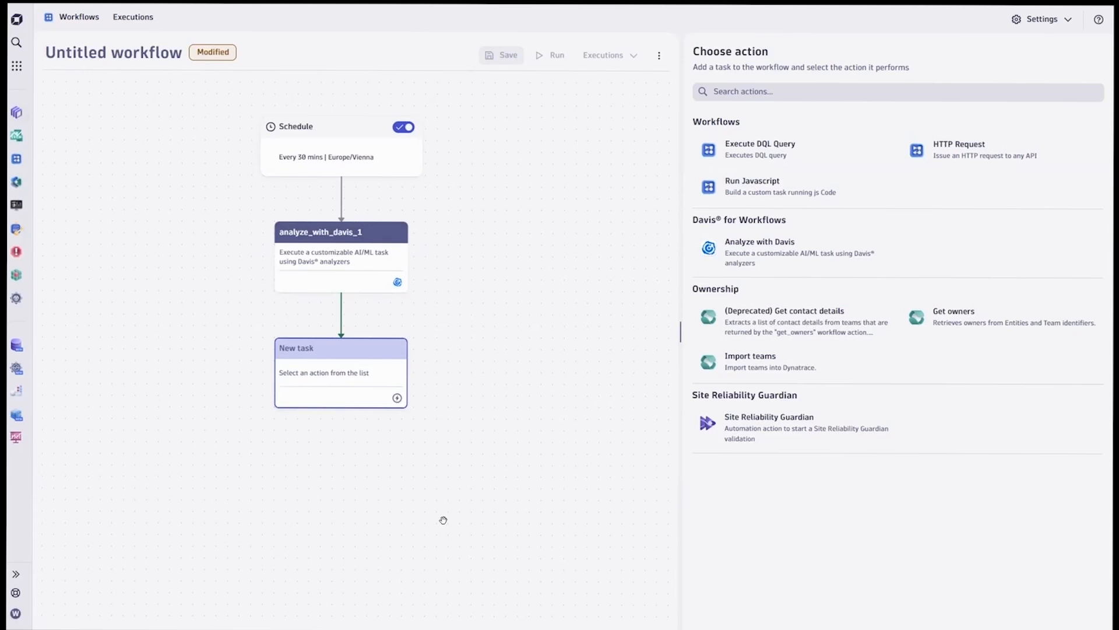
Step: Switch back to the Notebooks app and examine the query in the "Check for Data Freshness" section
right_click(16, 114)
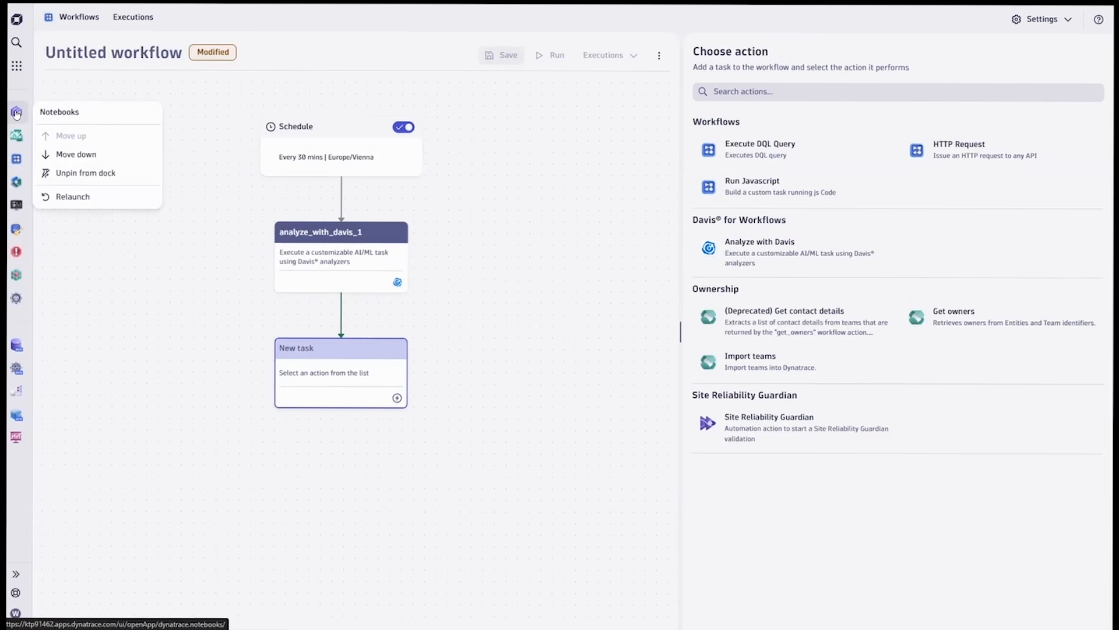
click(17, 112)
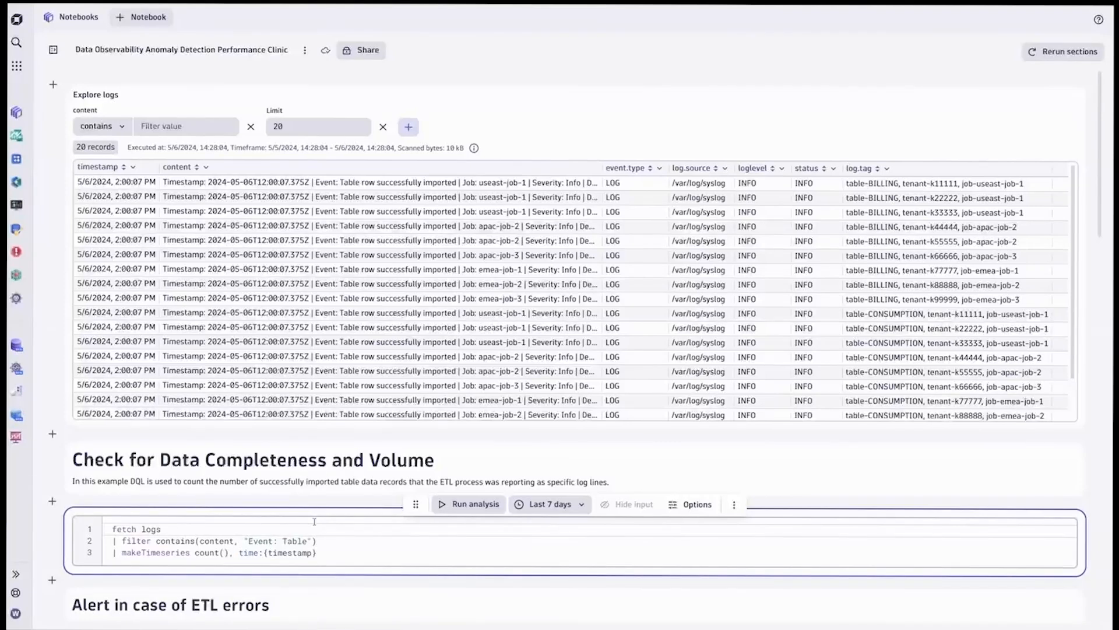
scroll(319, 519, down, 2)
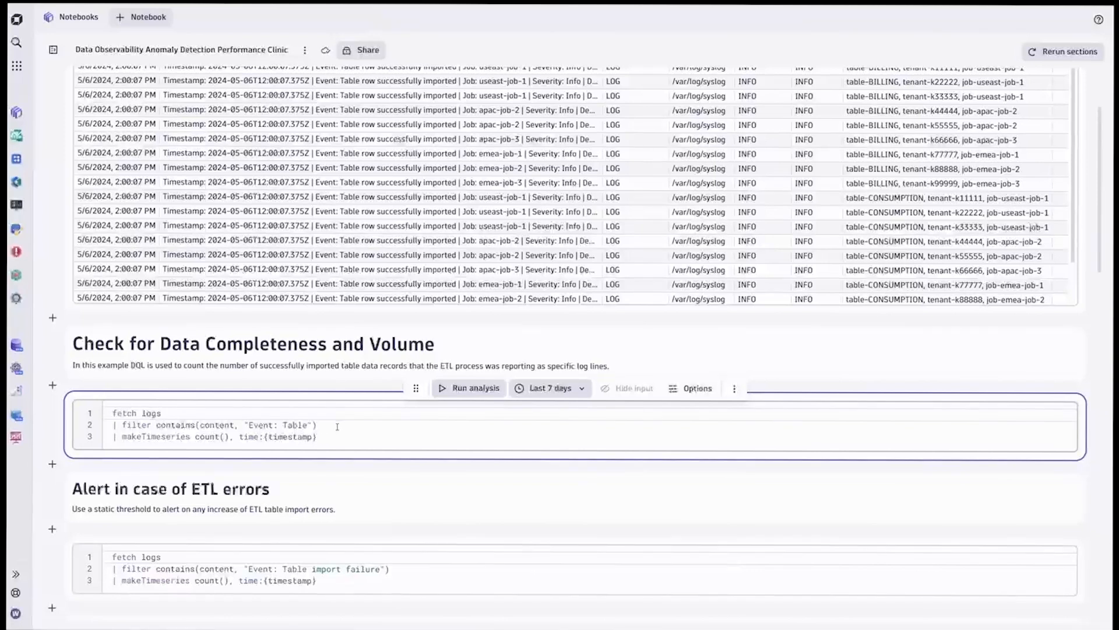
scroll(315, 379, down, 1)
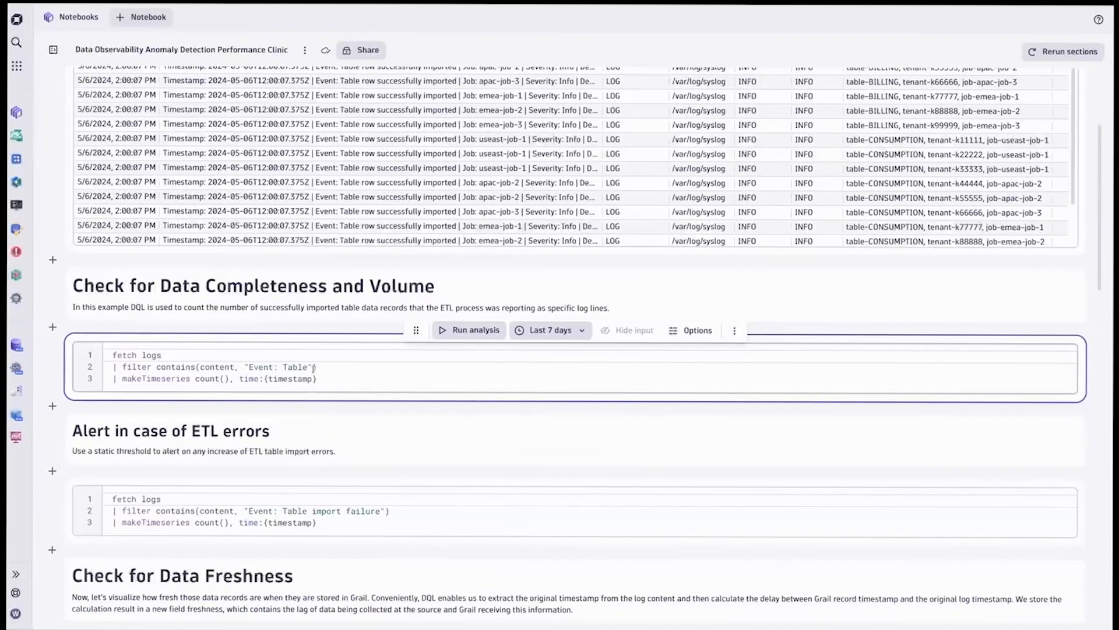
scroll(315, 367, down, 6)
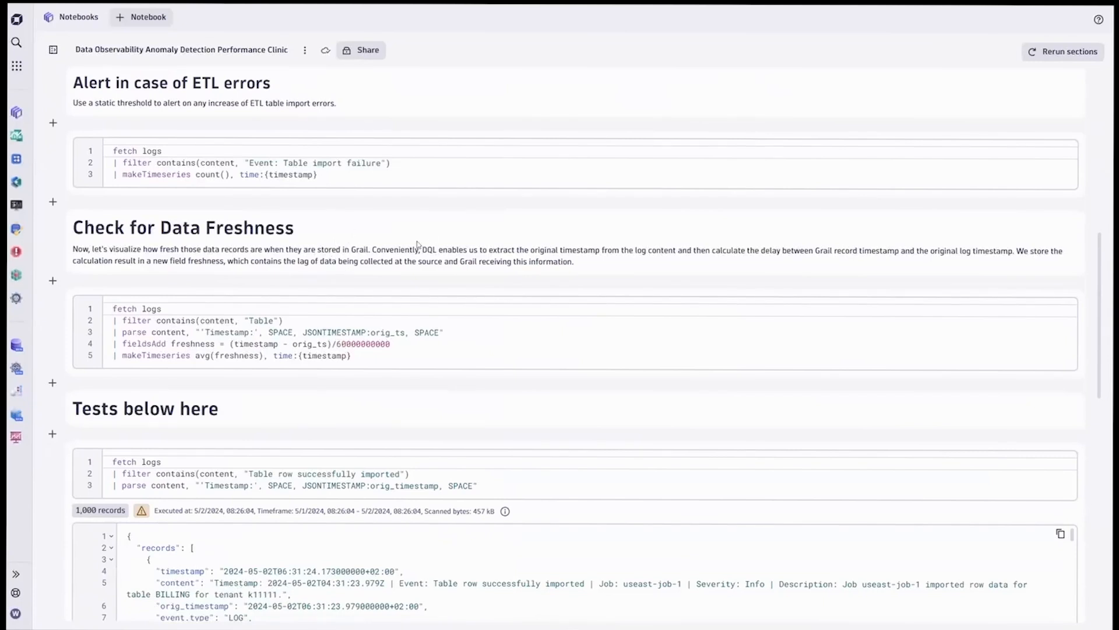
scroll(380, 292, down, 2)
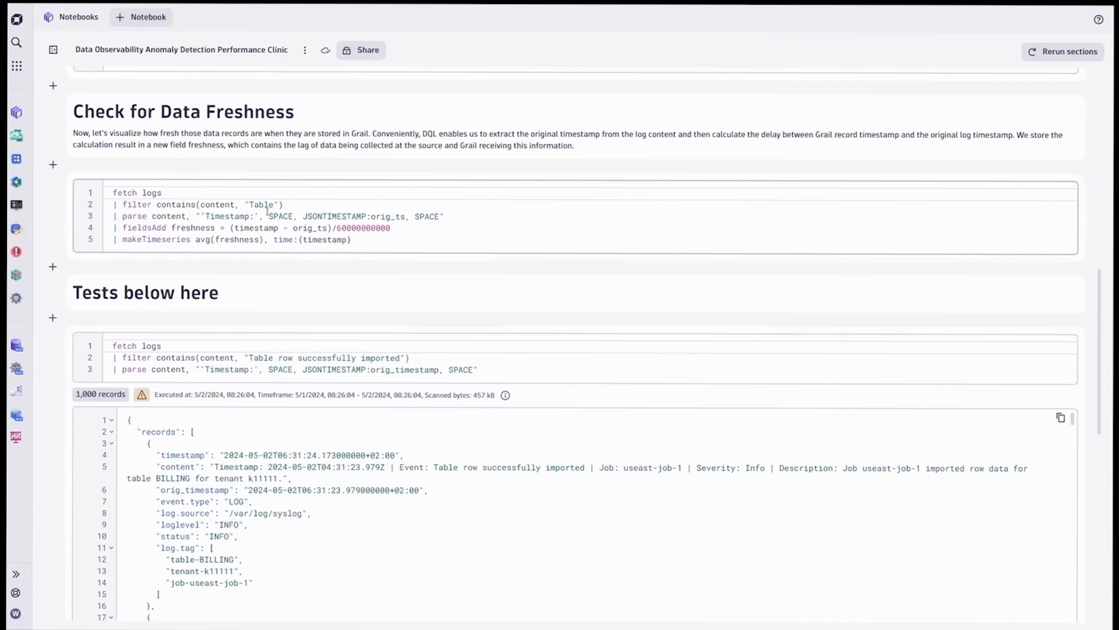
Step: Examine the record timestamps and content timestamps in the "Explore logs" table and the JSON records under "Tests below here"
scroll(267, 211, up, 10)
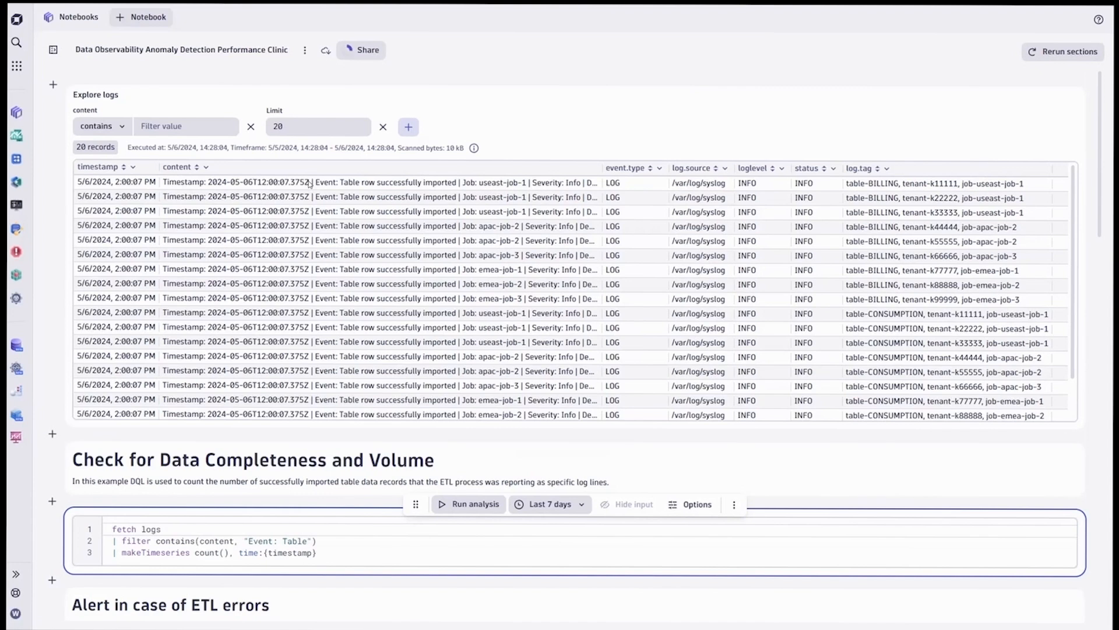
click(113, 187)
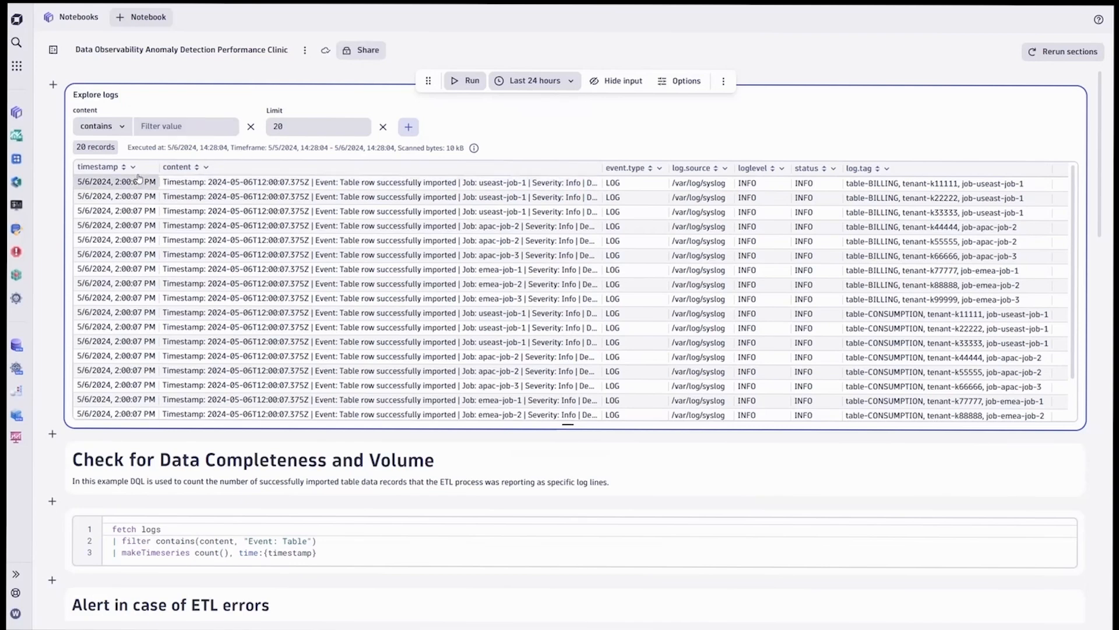
scroll(426, 225, down, 15)
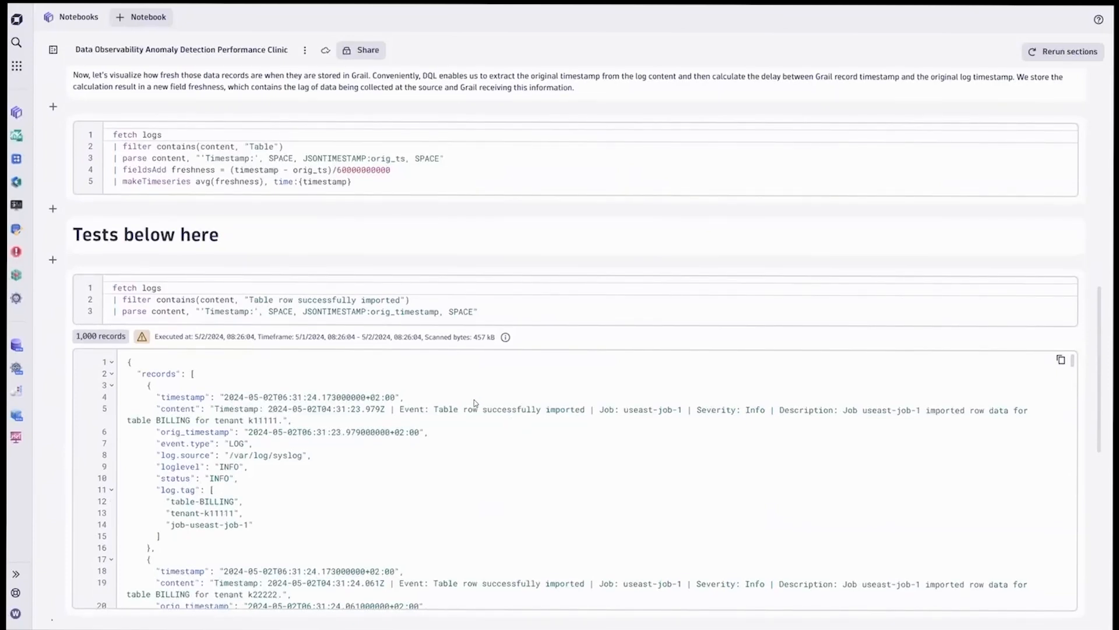
scroll(474, 410, down, 2)
scroll(318, 297, up, 1)
scroll(271, 279, up, 6)
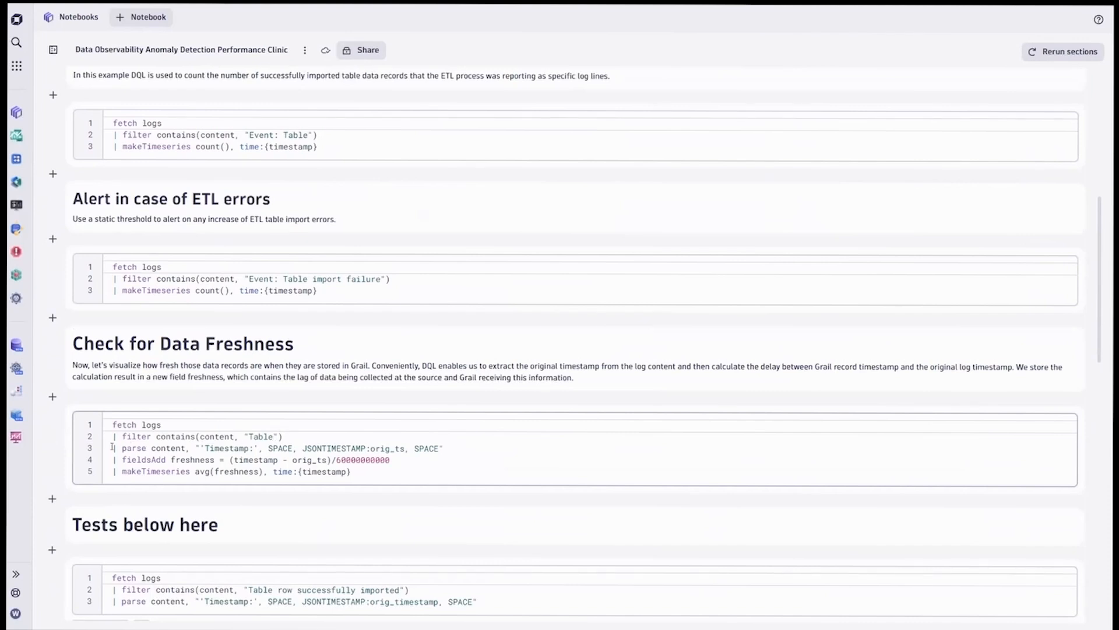
Step: Examine how the "Check for Data Freshness" query parses orig_ts from the content and subtracts it from the record timestamp
drag(112, 447, 500, 447)
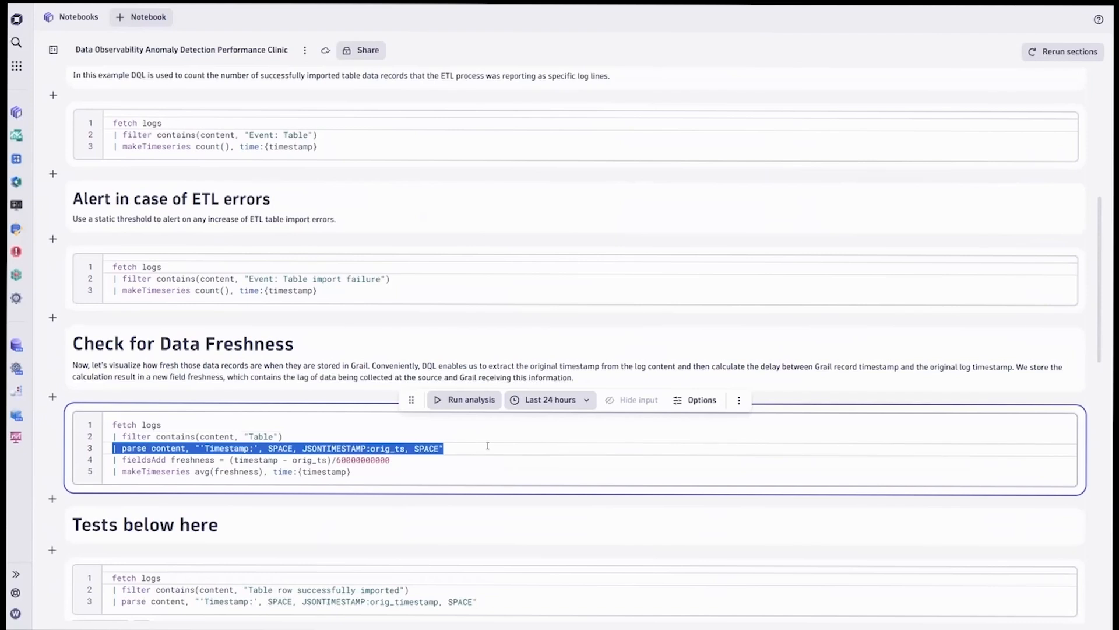
click(240, 447)
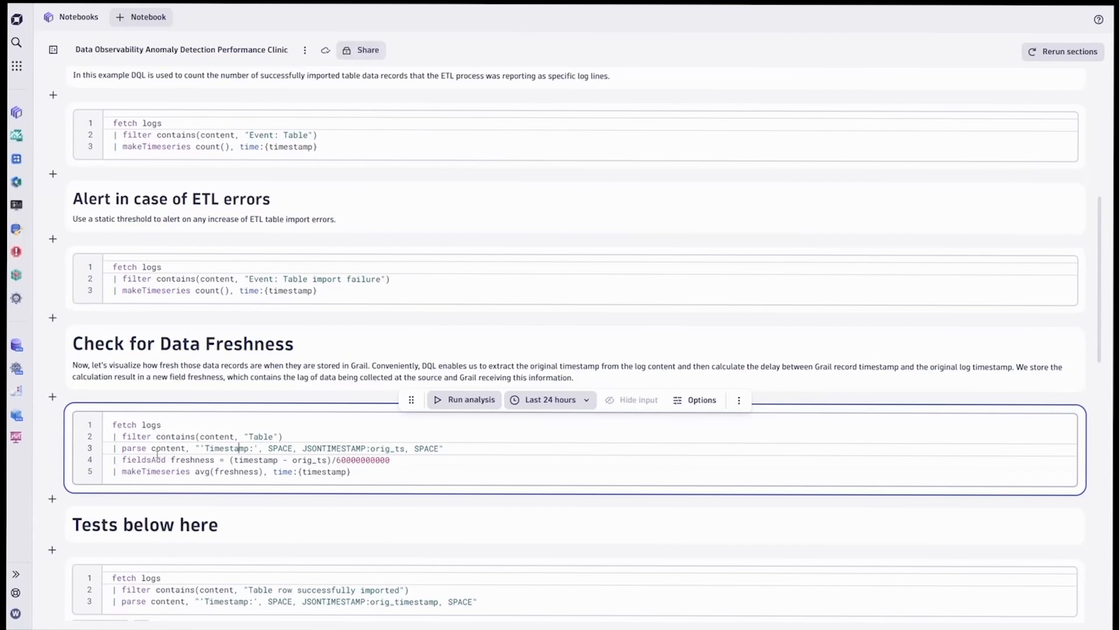
drag(228, 460, 331, 459)
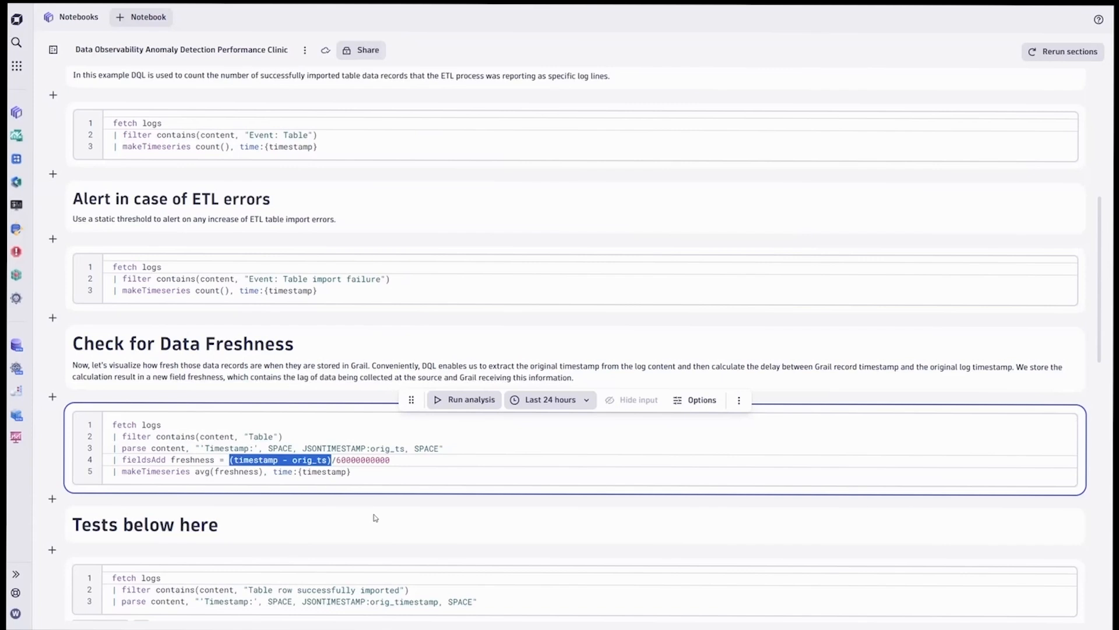
click(379, 472)
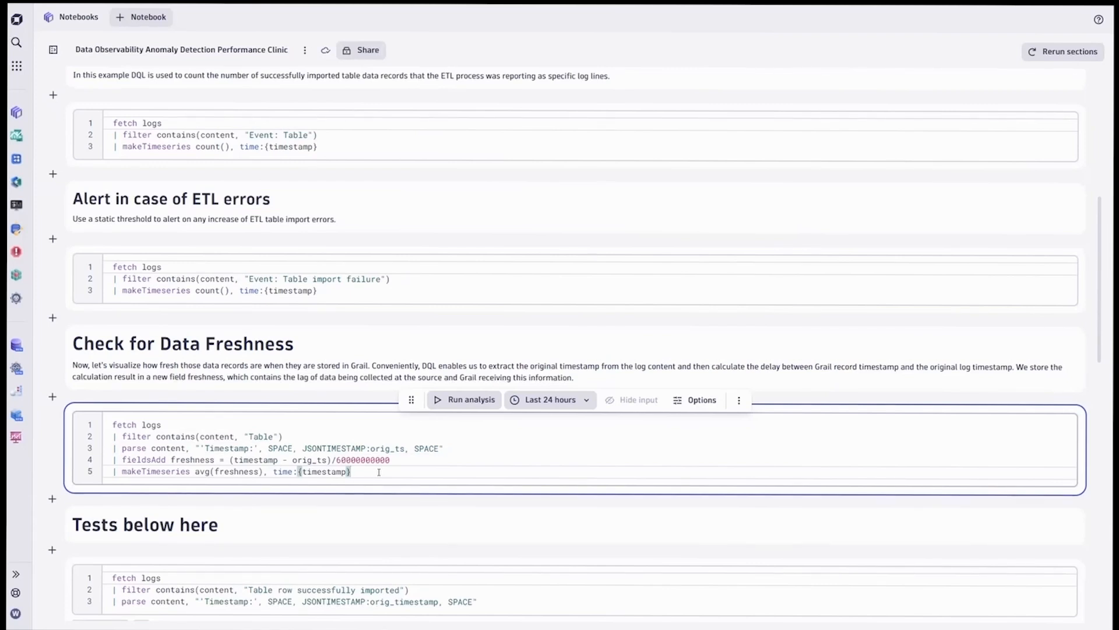
Step: Run the analysis in the "Check for Data Freshness" section and inspect the average freshness chart for anomalies
click(461, 400)
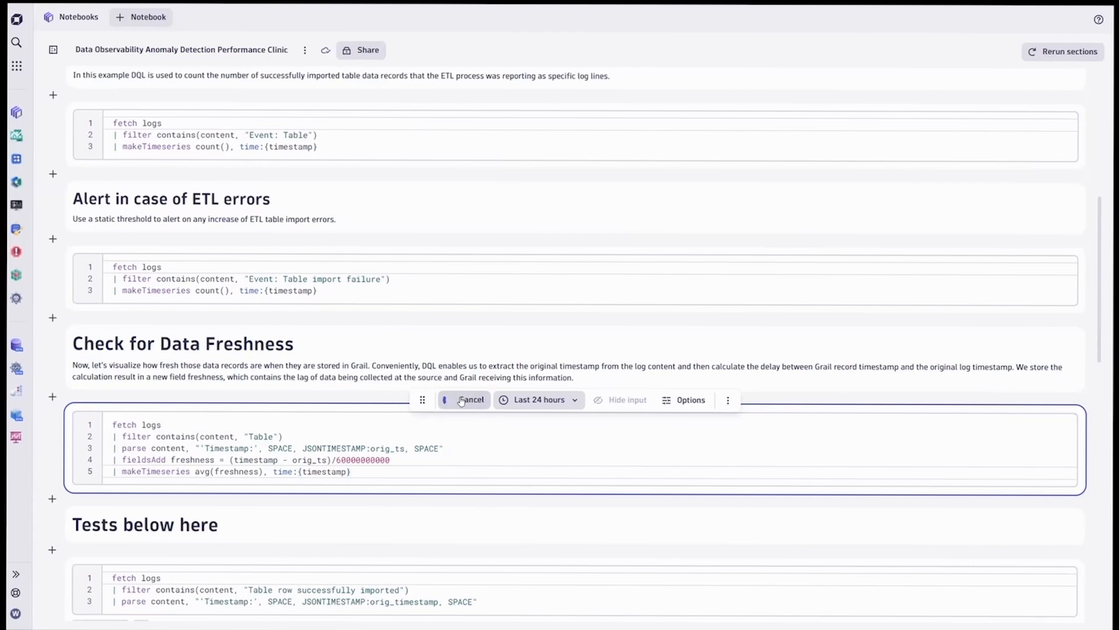
scroll(288, 431, down, 4)
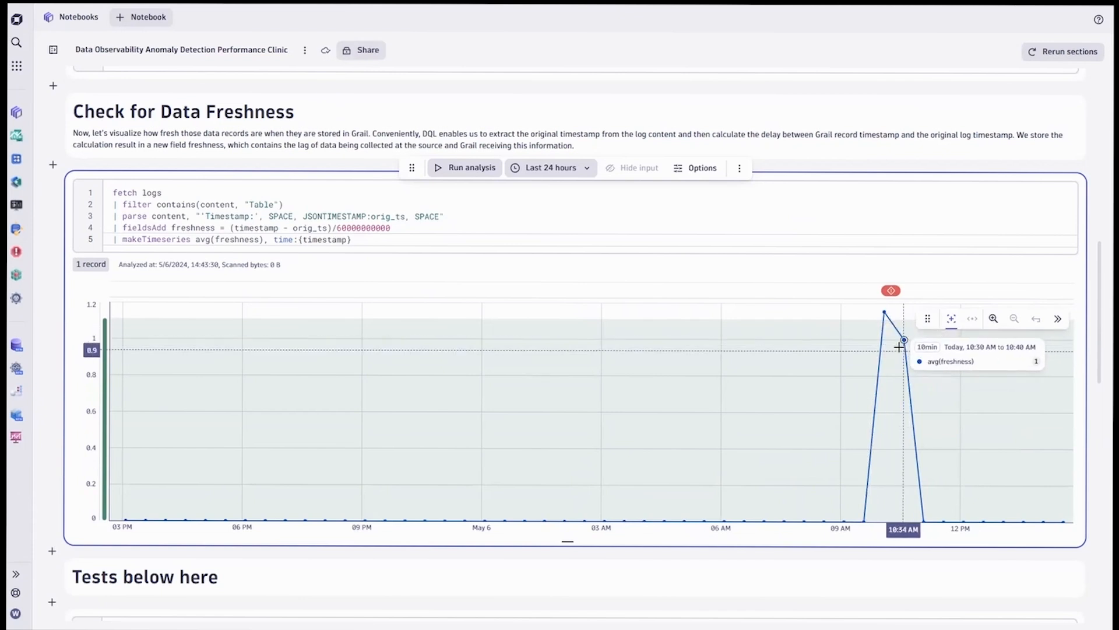
mouse_move(888, 289)
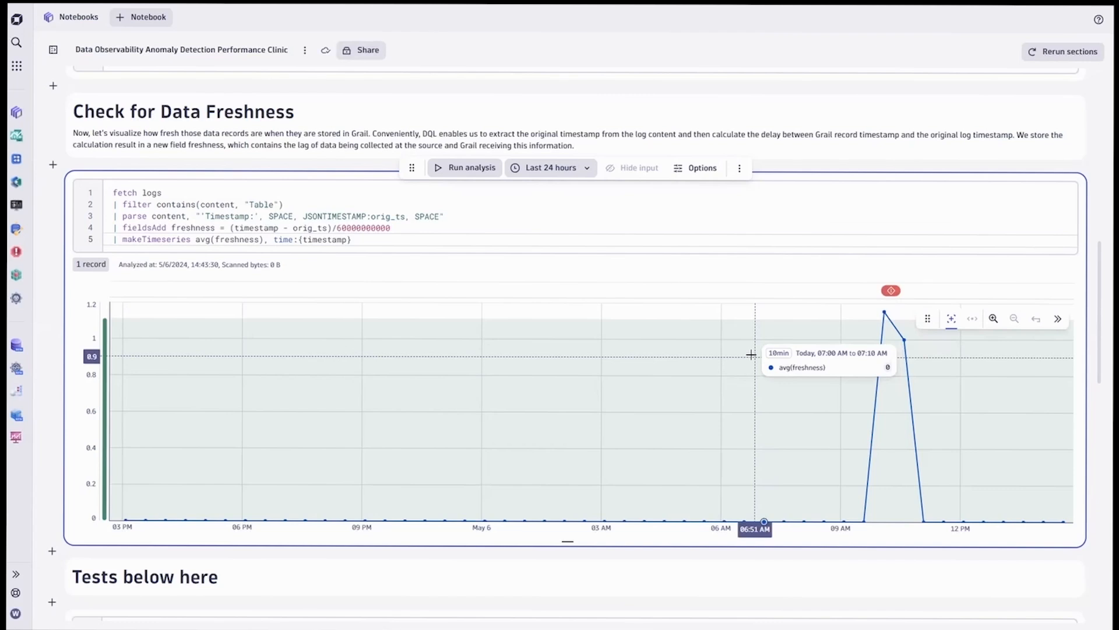
Step: Open the data freshness query with Davis Anomaly Detection and discard the new detector draft
click(807, 235)
click(738, 169)
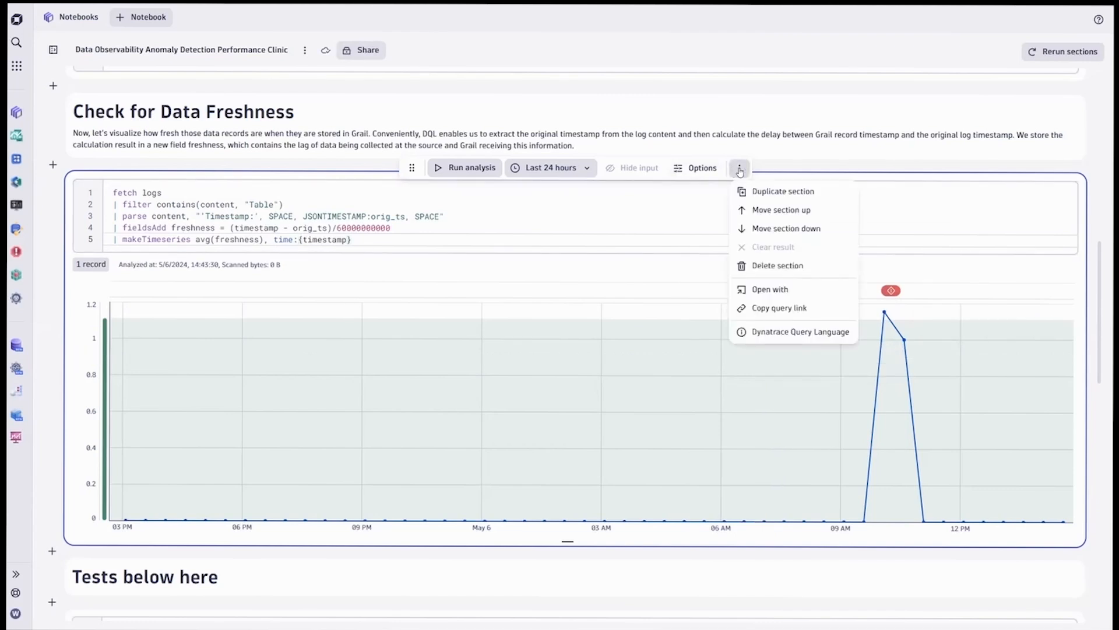
click(782, 289)
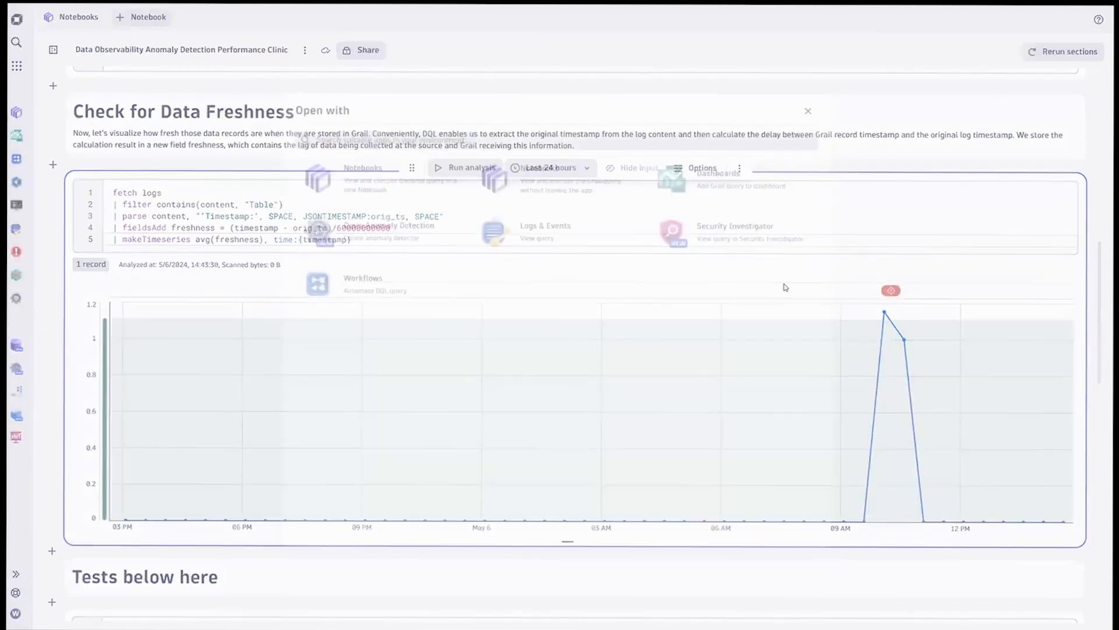
click(366, 232)
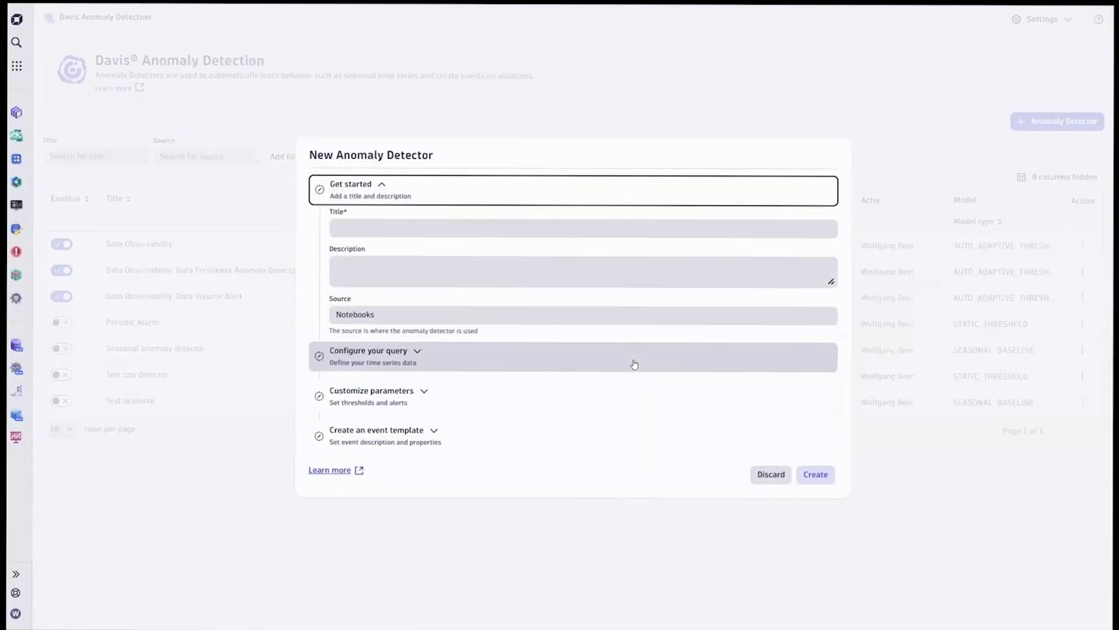
click(771, 474)
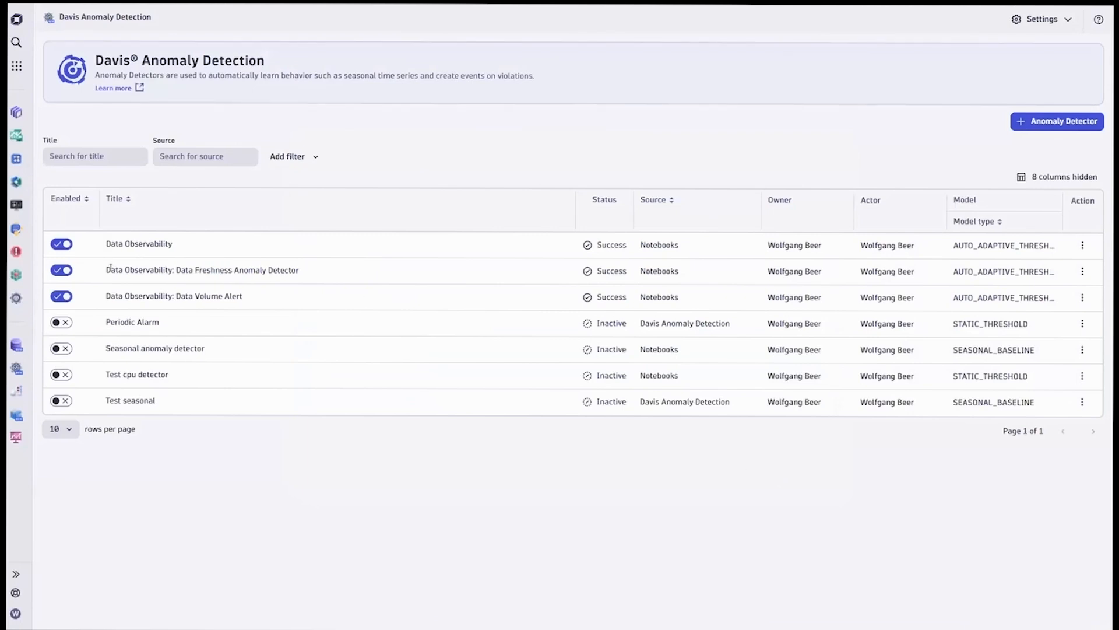
Step: Review the query and event template of "Data Observability: Data Freshness Anomaly Detector" in its edit form, and leave without saving
drag(106, 269, 332, 278)
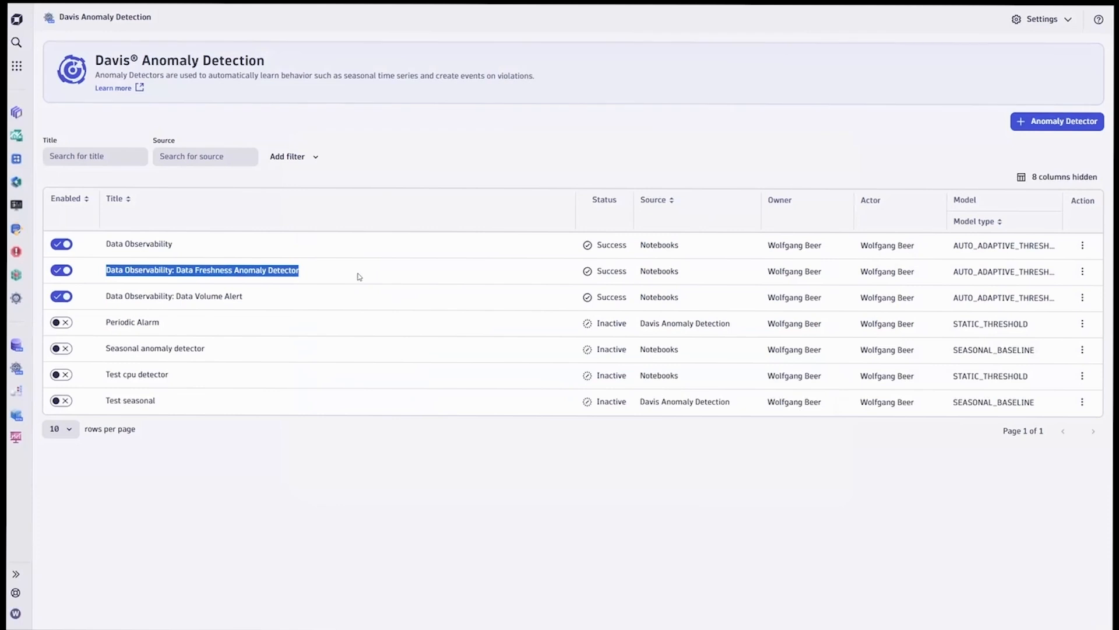
click(1083, 271)
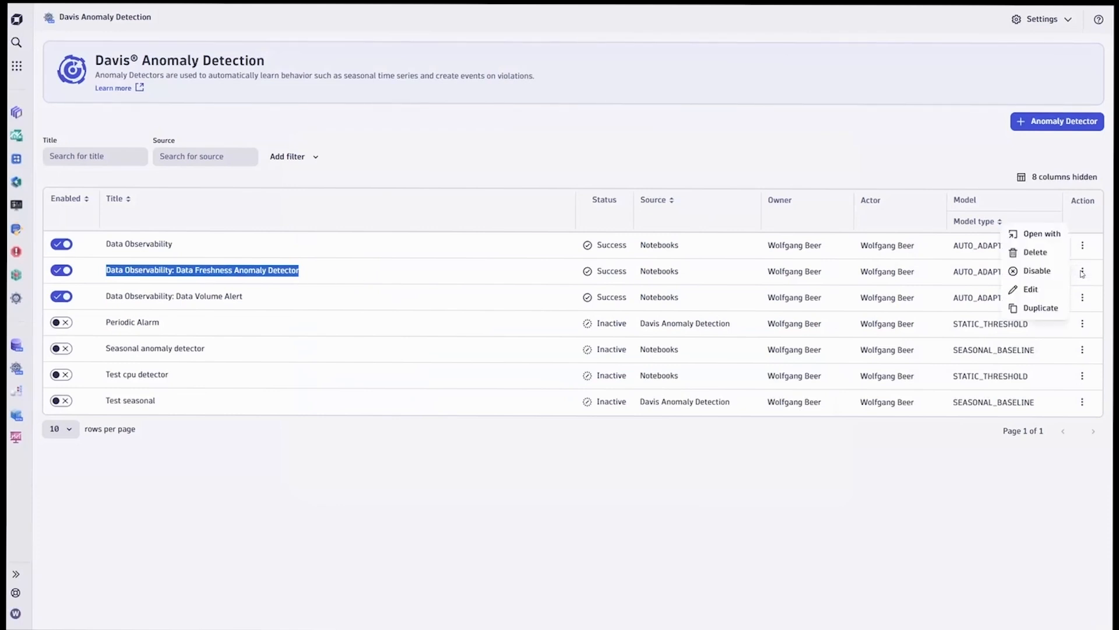
click(1030, 289)
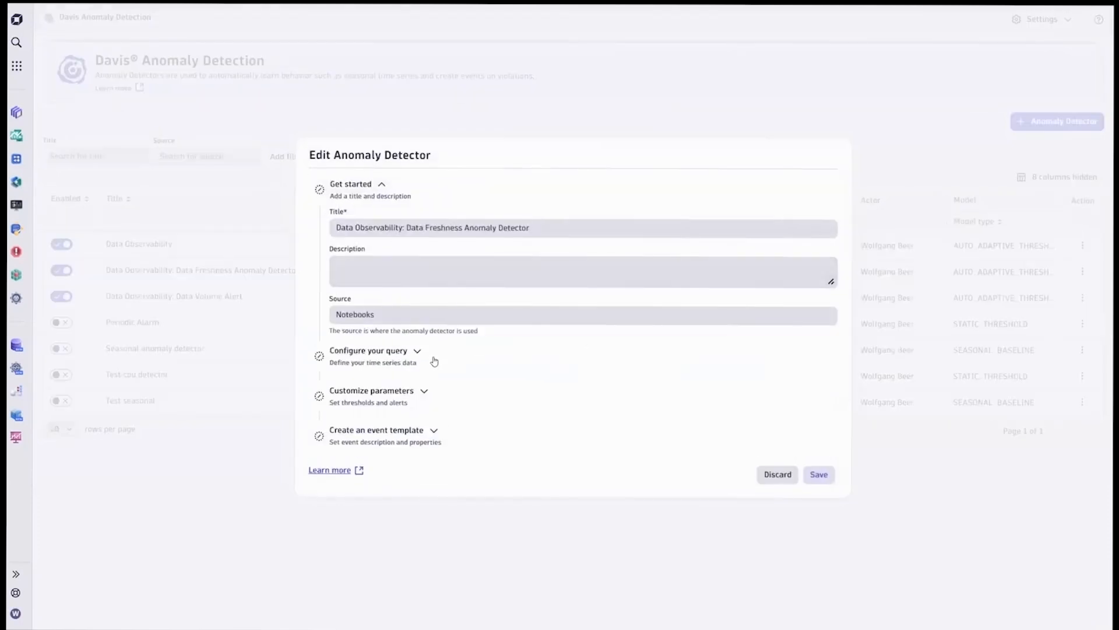
click(430, 365)
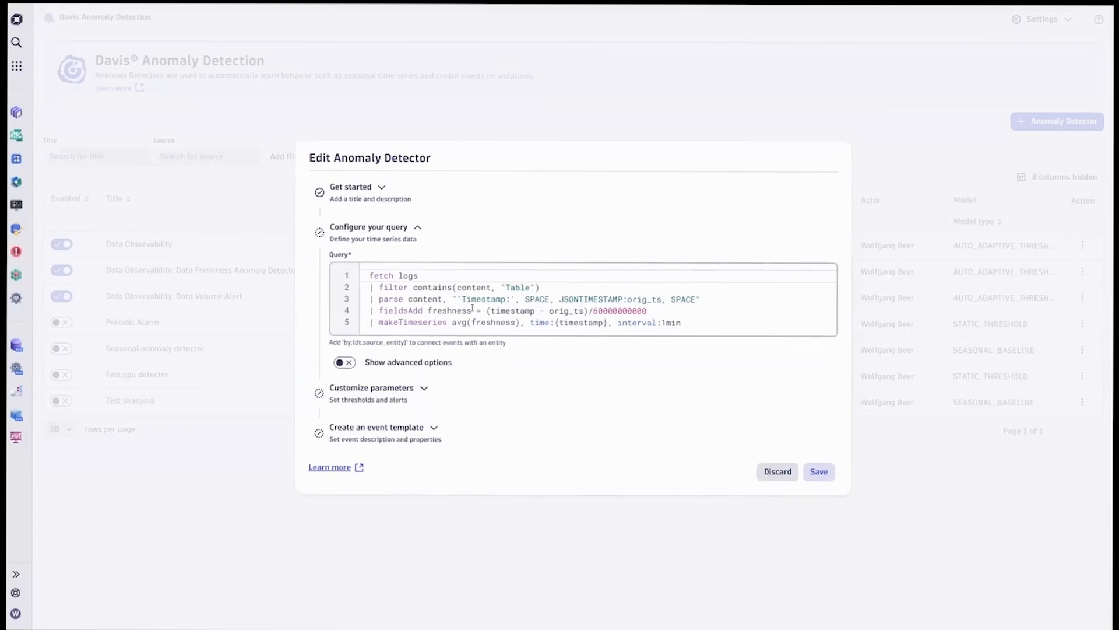
click(436, 432)
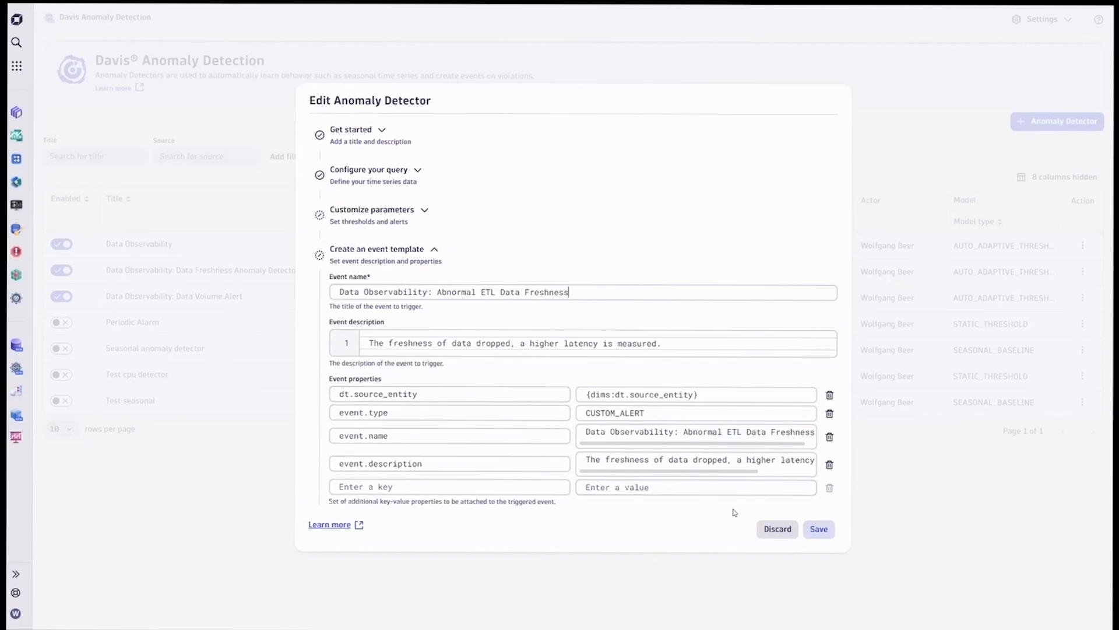
click(768, 526)
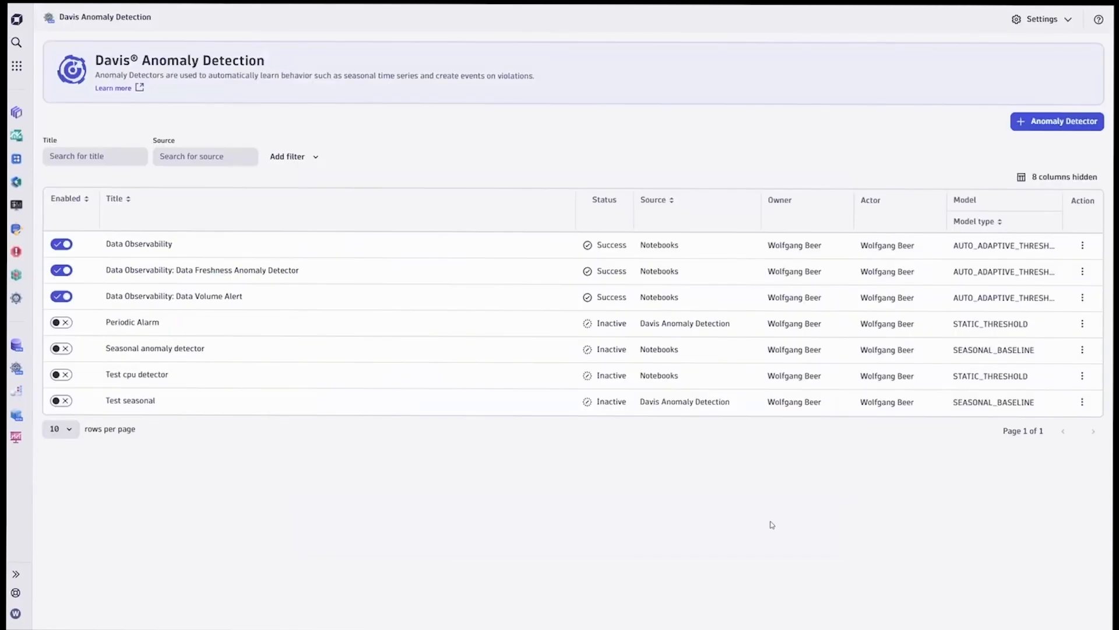
Step: Return to the Notebooks app and examine the logs data source in the "Check for Data Freshness" query
click(19, 113)
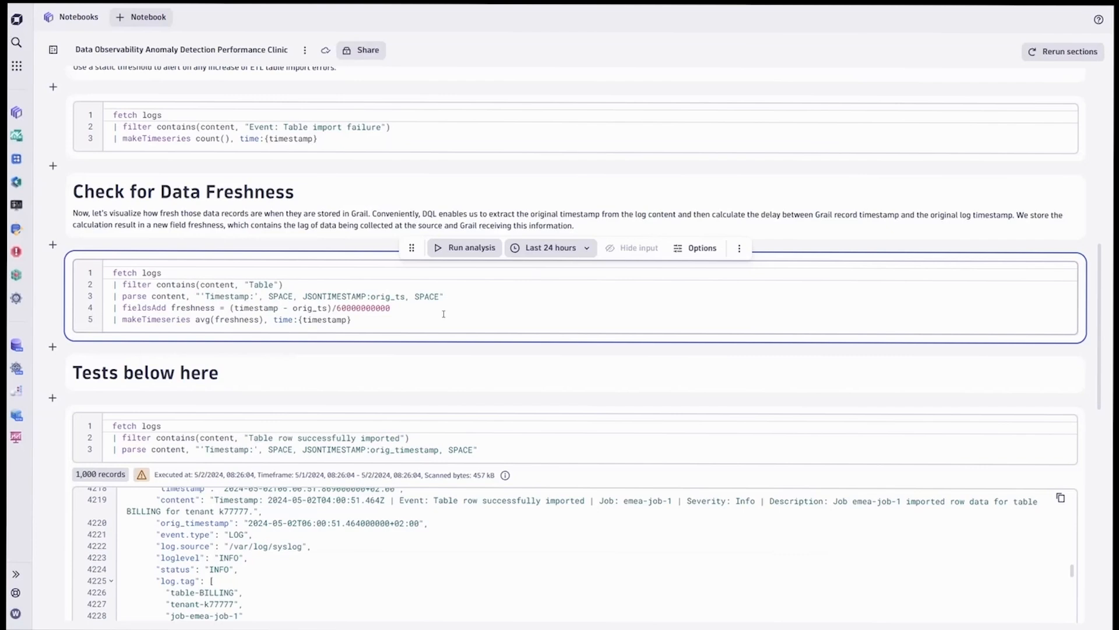
double_click(150, 272)
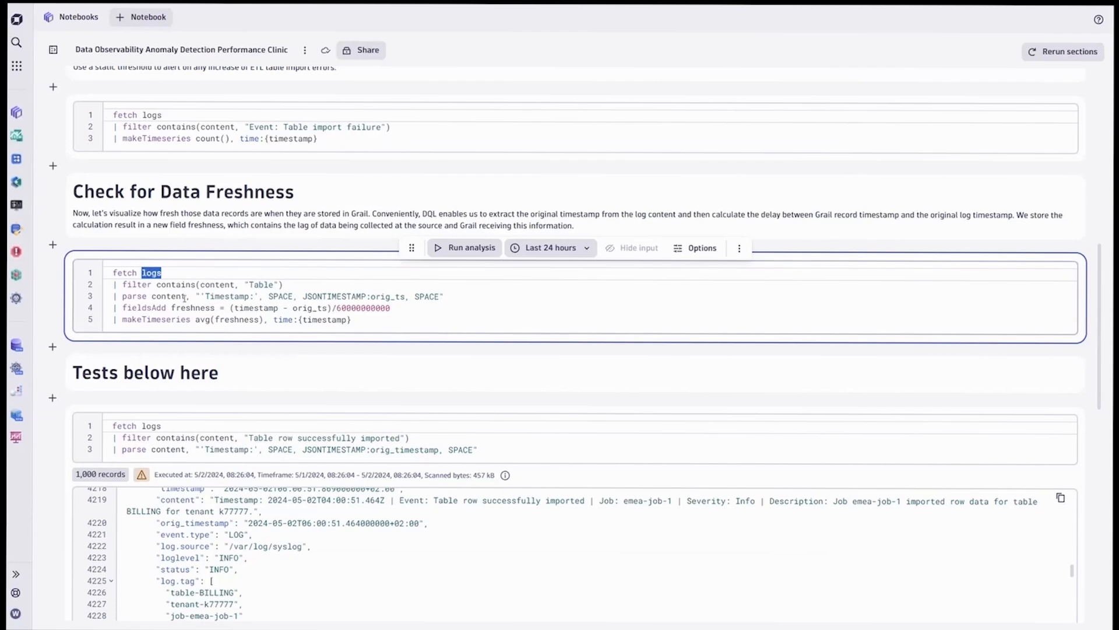